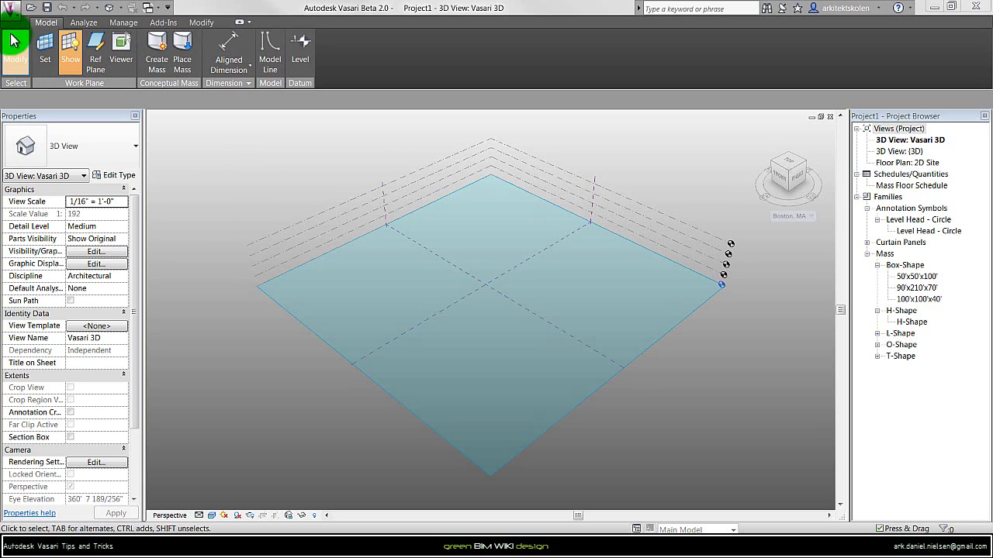
# Start a new mass family from the US Metric Mass.rft template.
pyautogui.click(12, 12)
pyautogui.moveTo(42, 60)
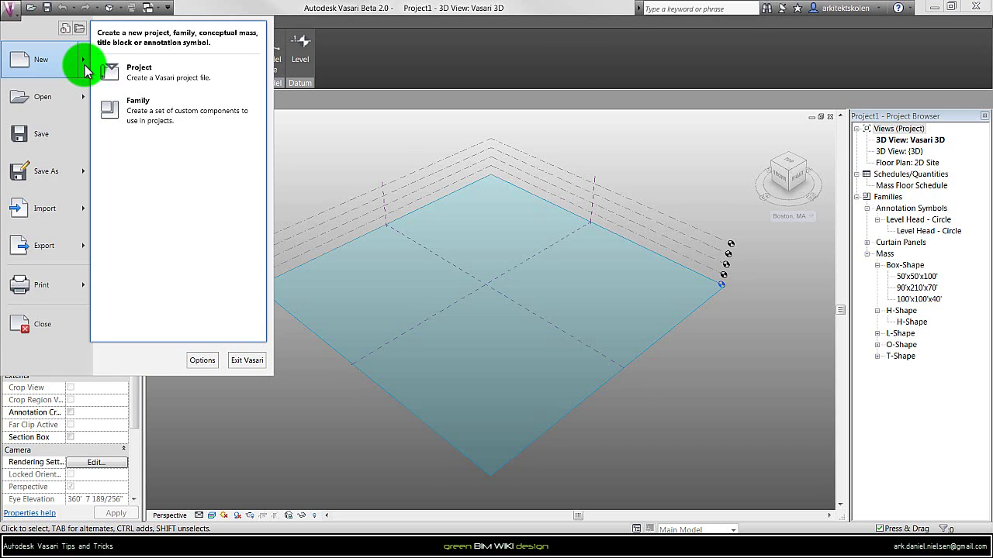
pyautogui.click(151, 128)
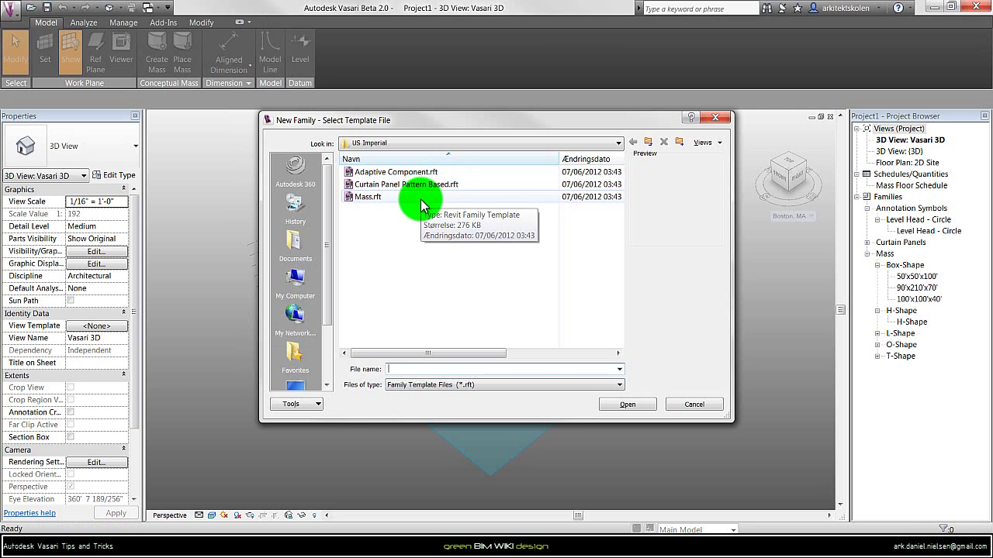
pyautogui.click(404, 198)
pyautogui.click(627, 405)
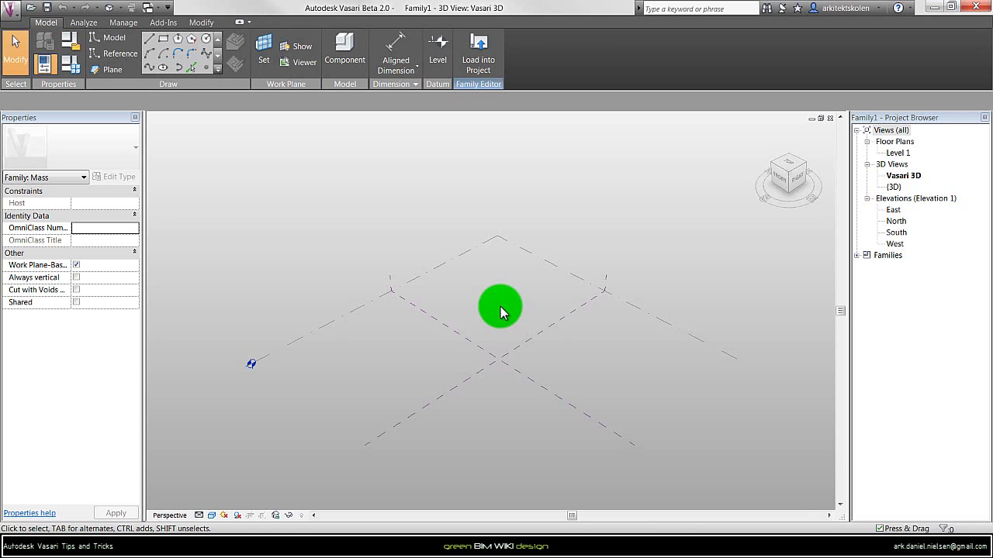
# Draw a reference-line rectangle across the centre planes on Level 1, leaving no surface inside.
pyautogui.click(126, 61)
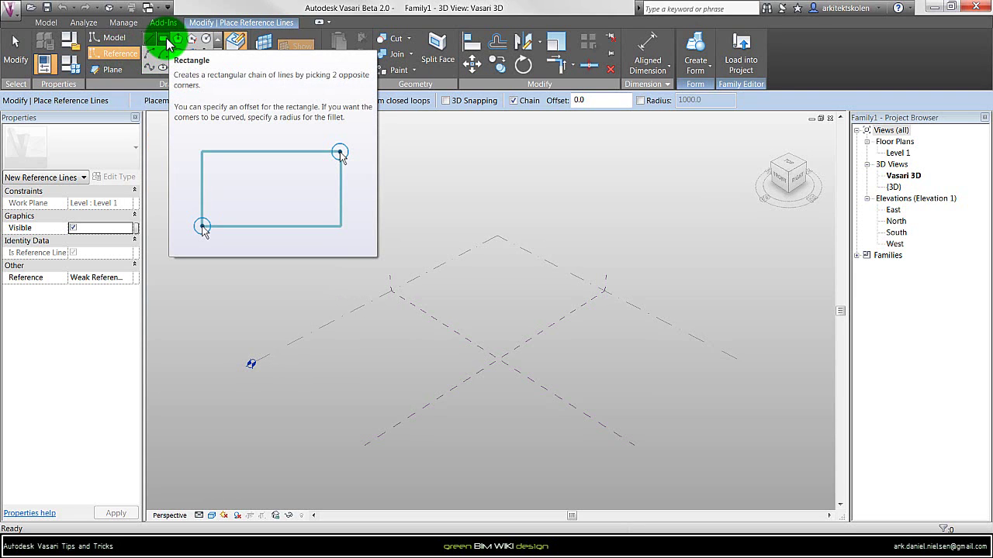
pyautogui.click(166, 42)
pyautogui.click(467, 294)
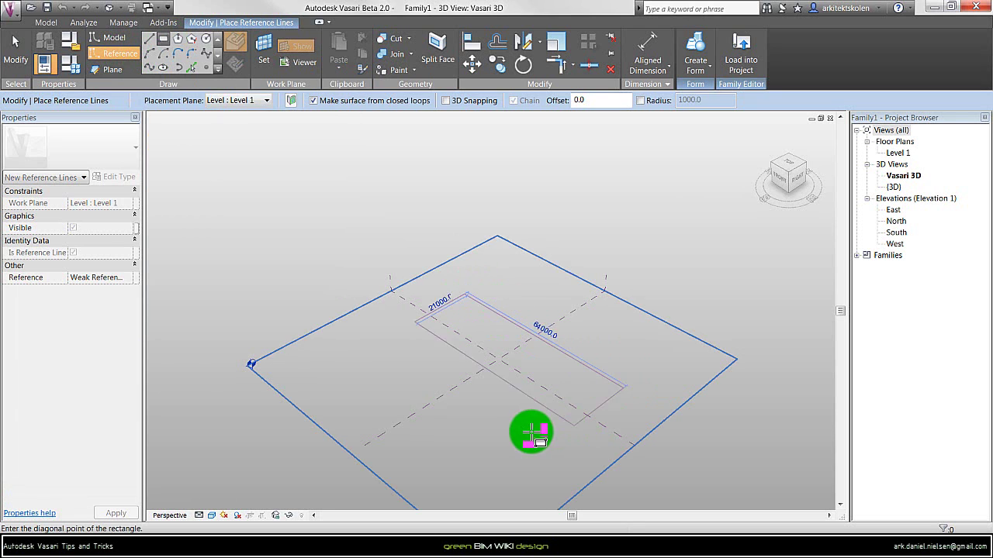
pyautogui.click(511, 443)
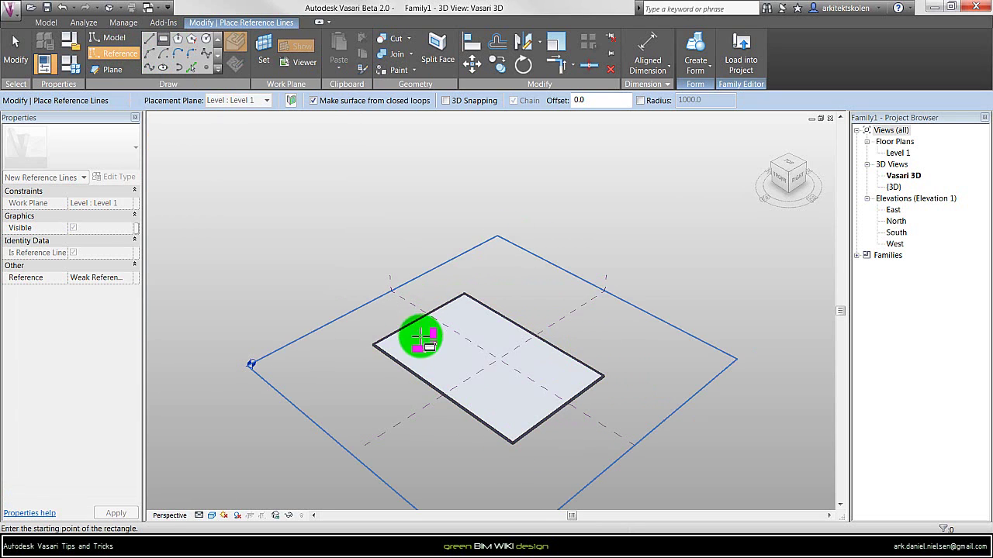
pyautogui.scroll(2, 466, 432)
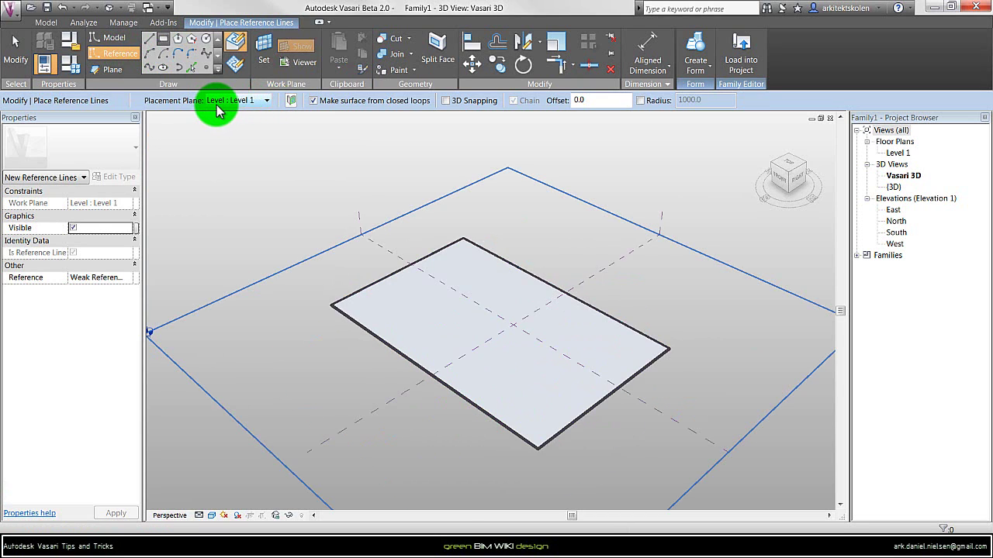
pyautogui.press('Escape')
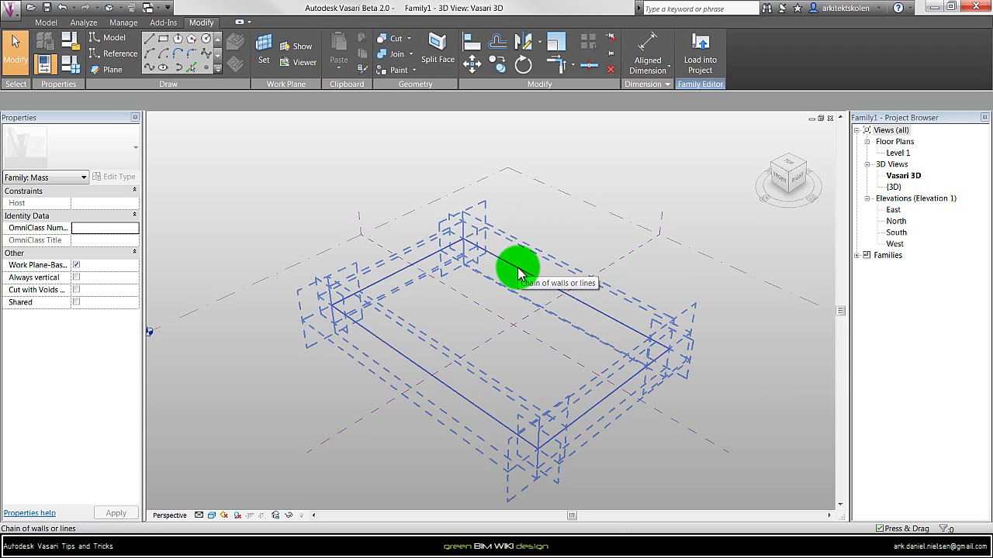
pyautogui.hotkey('ctrl', 'z')
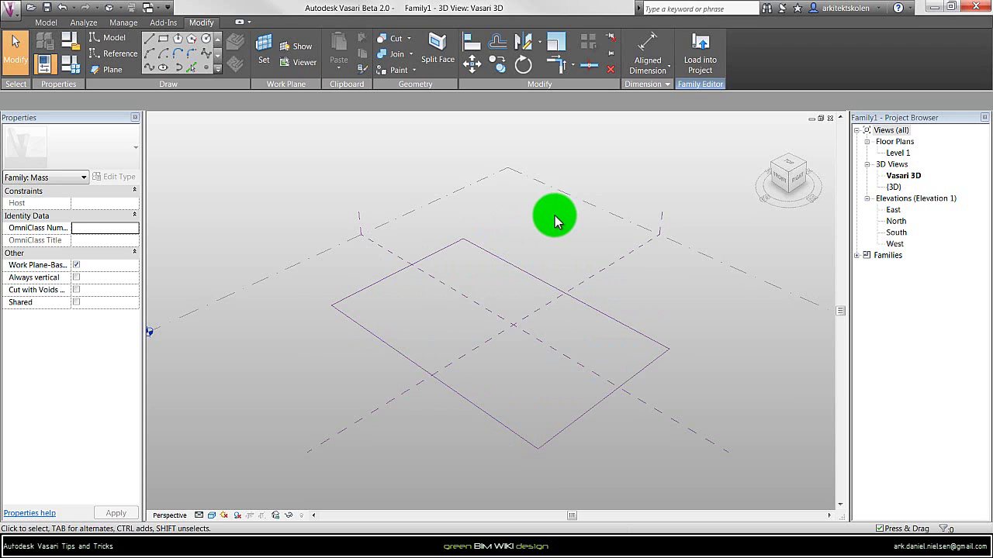
# Centre the rectangle on both reference planes with EQ-constrained aligned dimensions.
pyautogui.click(648, 52)
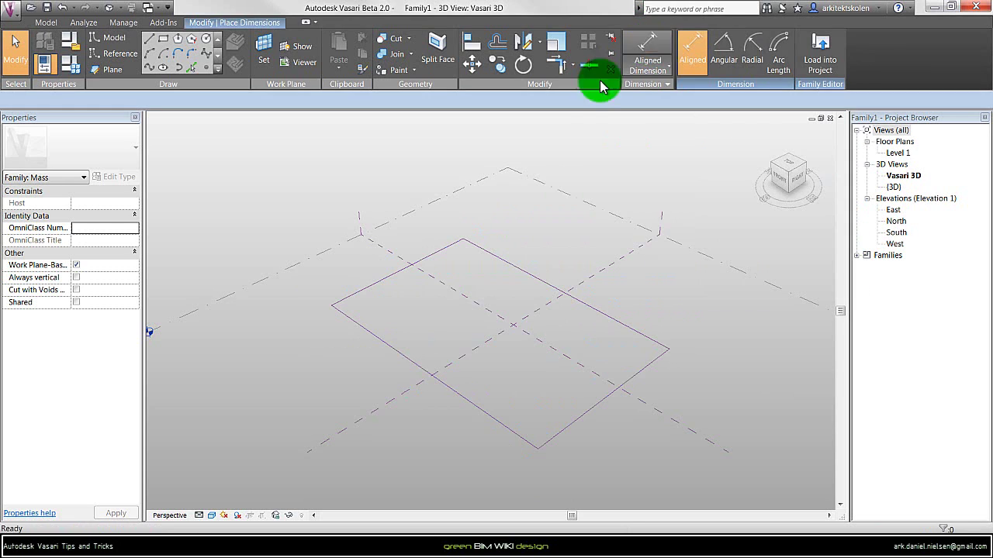
pyautogui.click(372, 333)
pyautogui.click(454, 288)
pyautogui.click(501, 259)
pyautogui.click(465, 299)
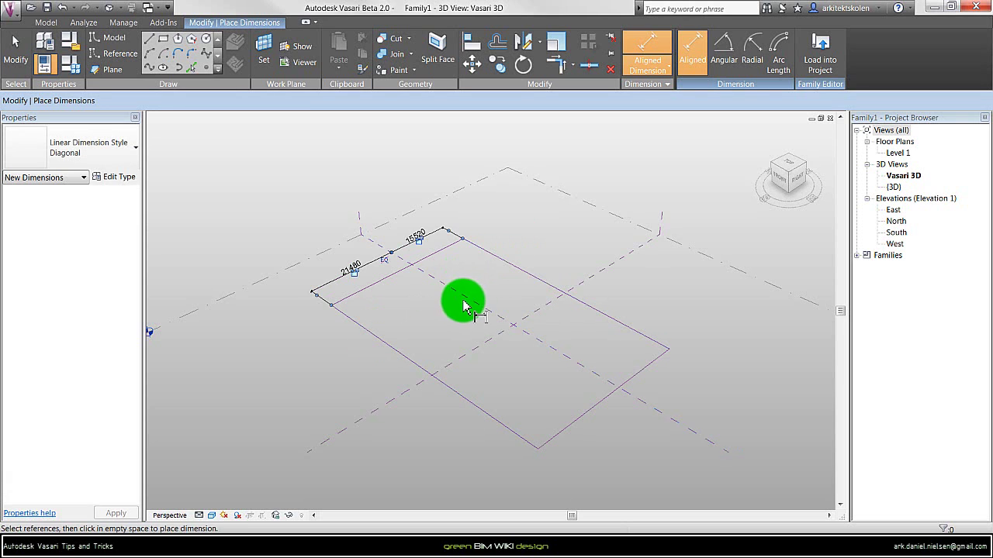
pyautogui.click(386, 267)
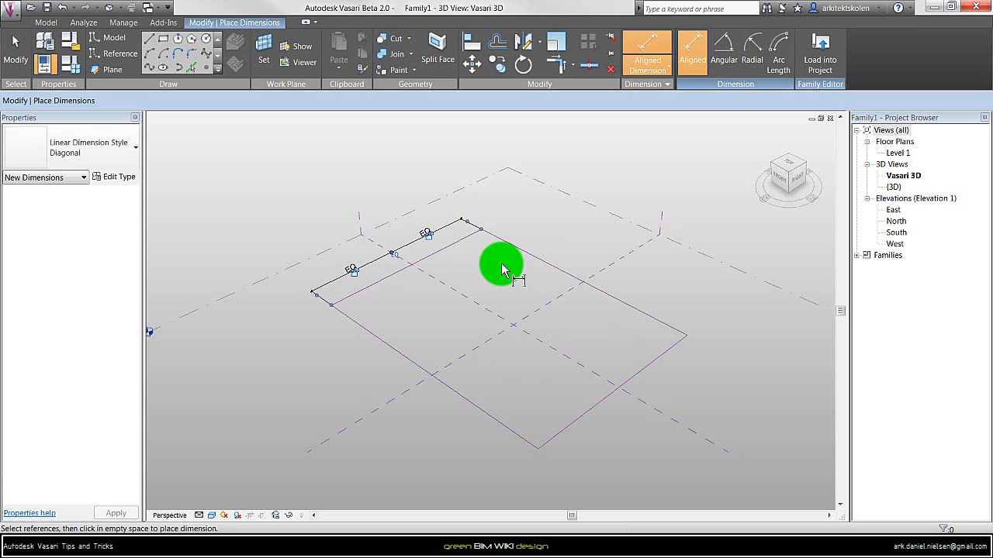
pyautogui.click(456, 241)
pyautogui.click(569, 309)
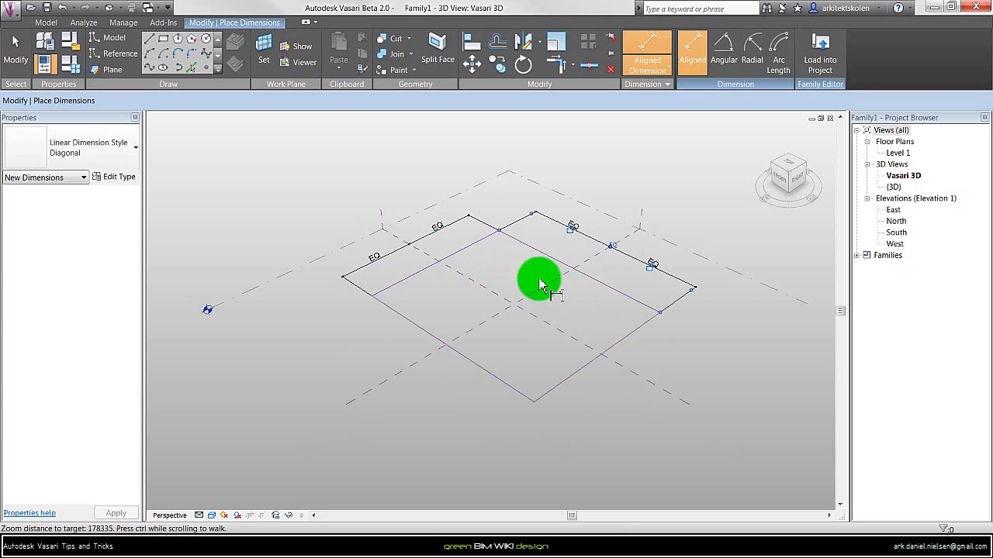
# Add the overall width (42980) and length (52360) dimensions to the rectangle.
pyautogui.click(625, 298)
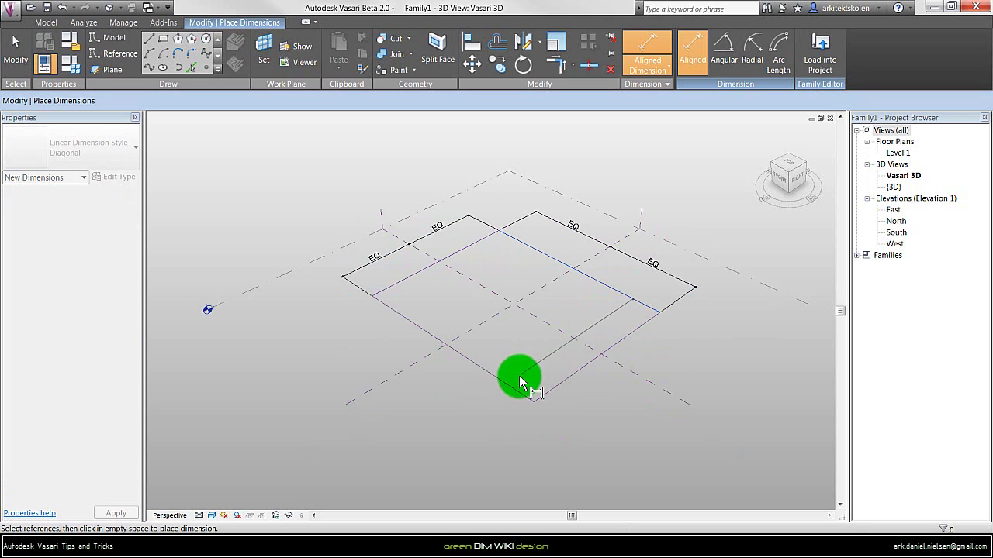
pyautogui.click(616, 448)
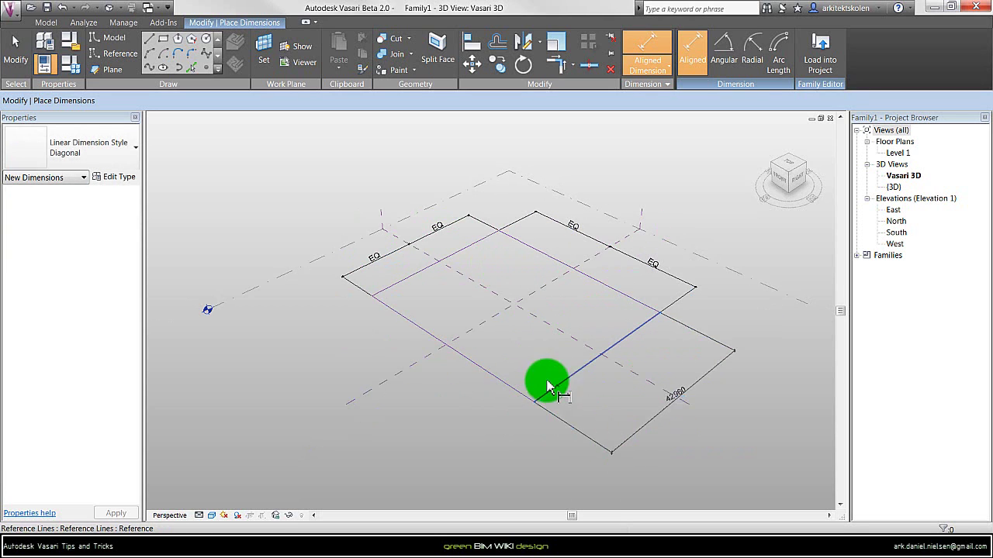
pyautogui.click(543, 394)
pyautogui.click(396, 283)
pyautogui.click(339, 327)
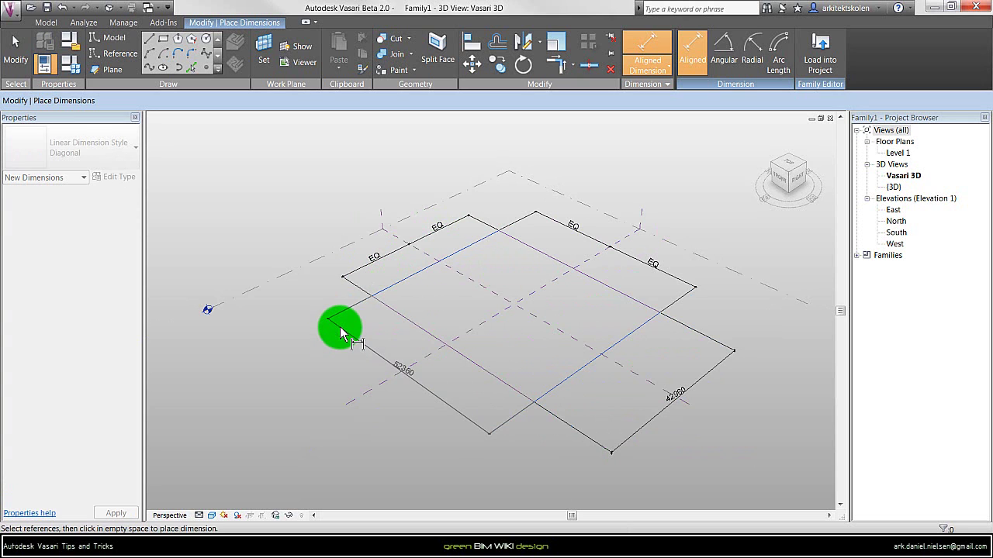
# Label the 52360 overall dimension with a new instance parameter named Length.
pyautogui.press('Escape')
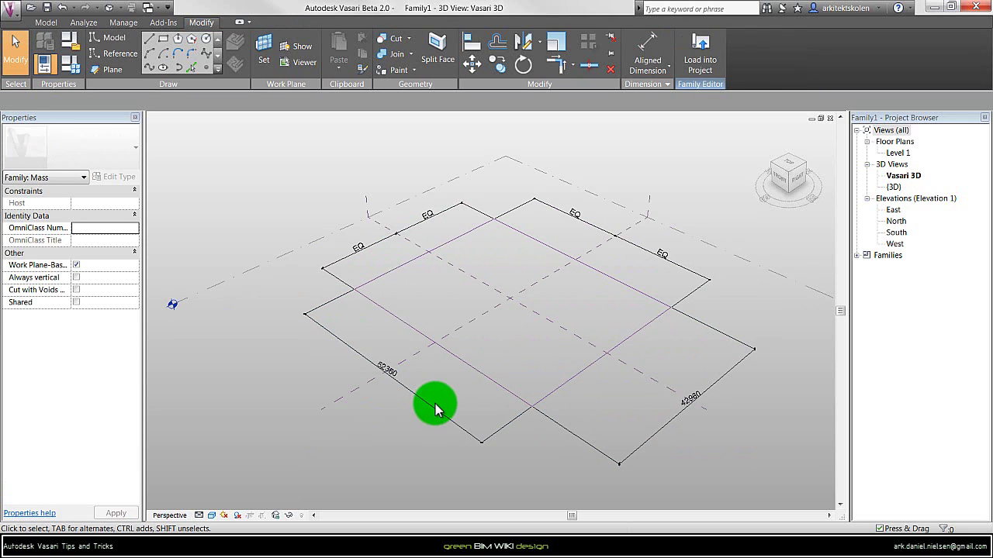
pyautogui.click(438, 405)
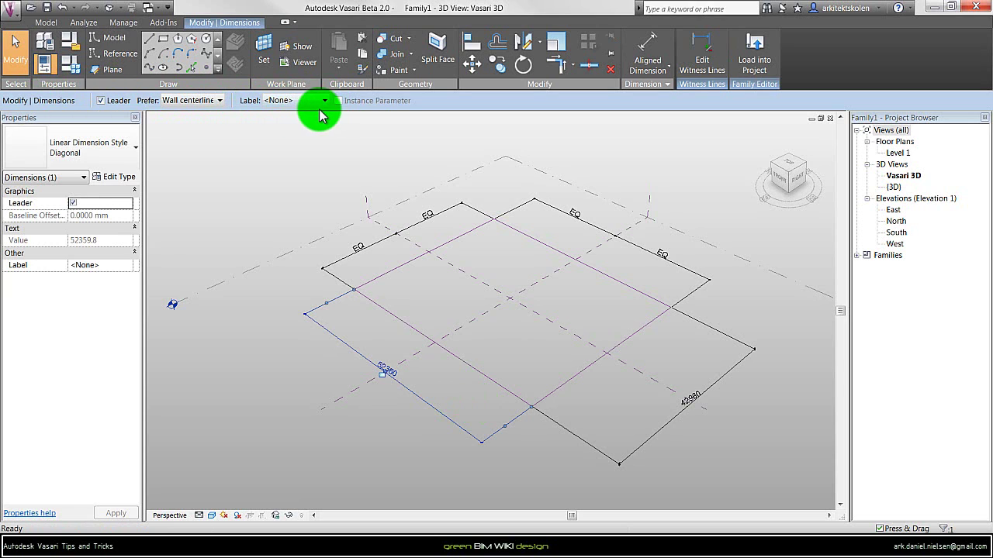
pyautogui.click(264, 102)
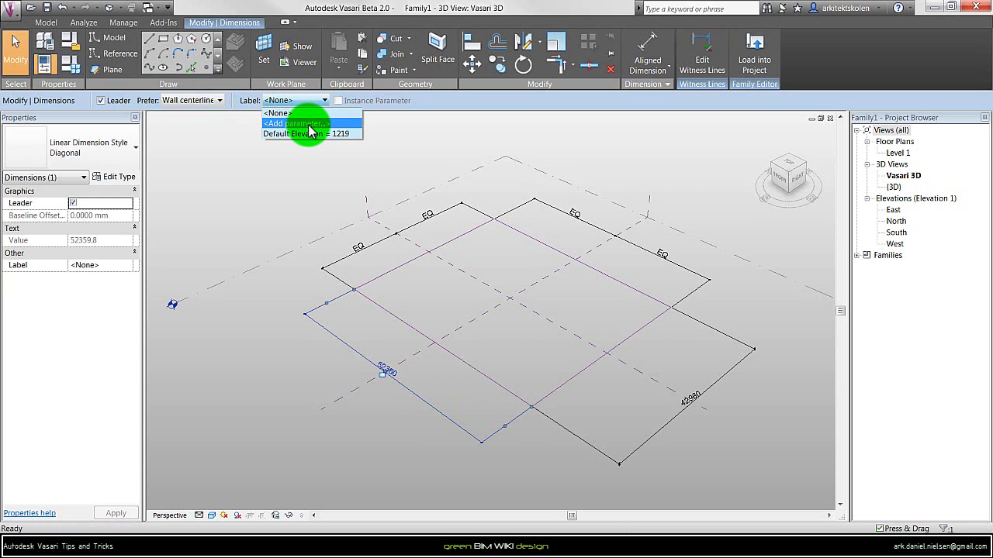
pyautogui.click(308, 124)
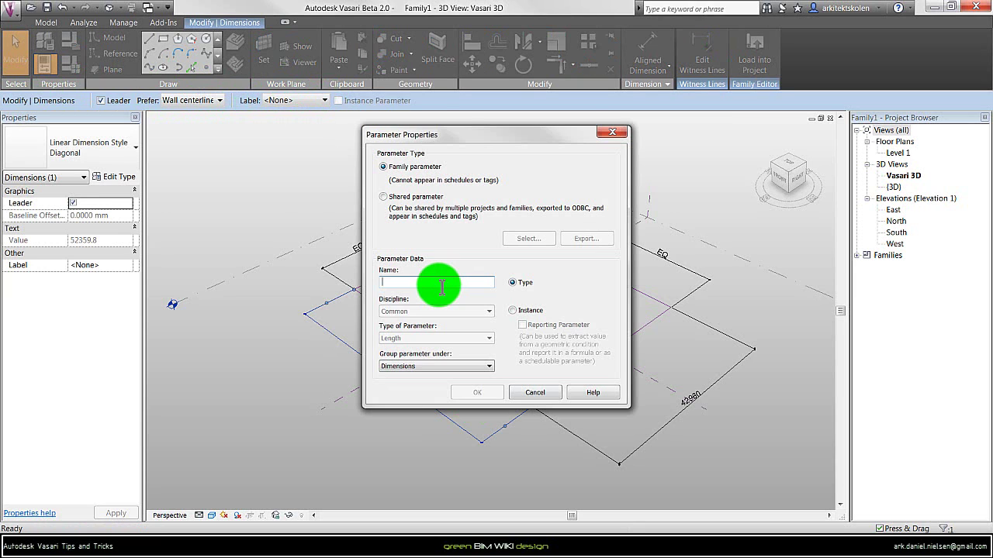
pyautogui.write('Length')
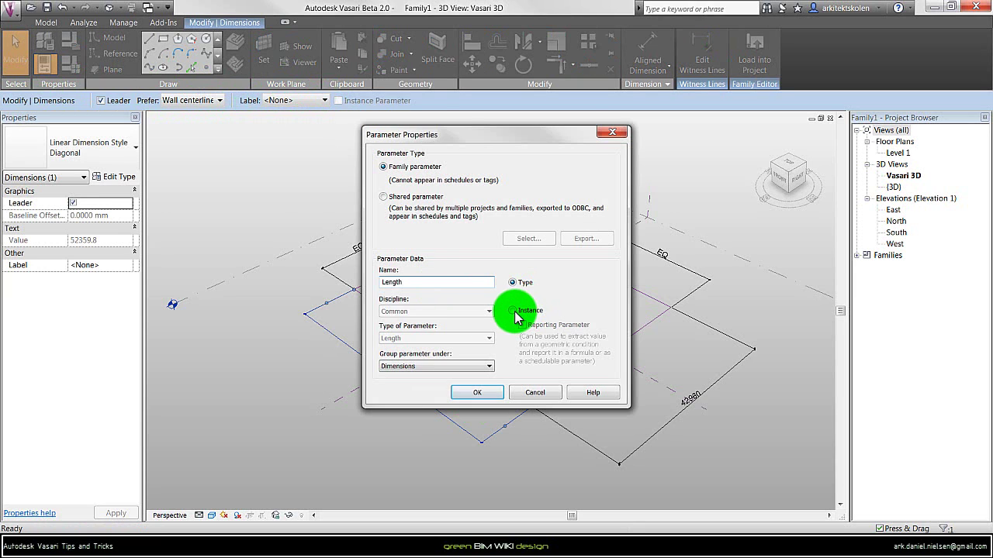
pyautogui.click(513, 311)
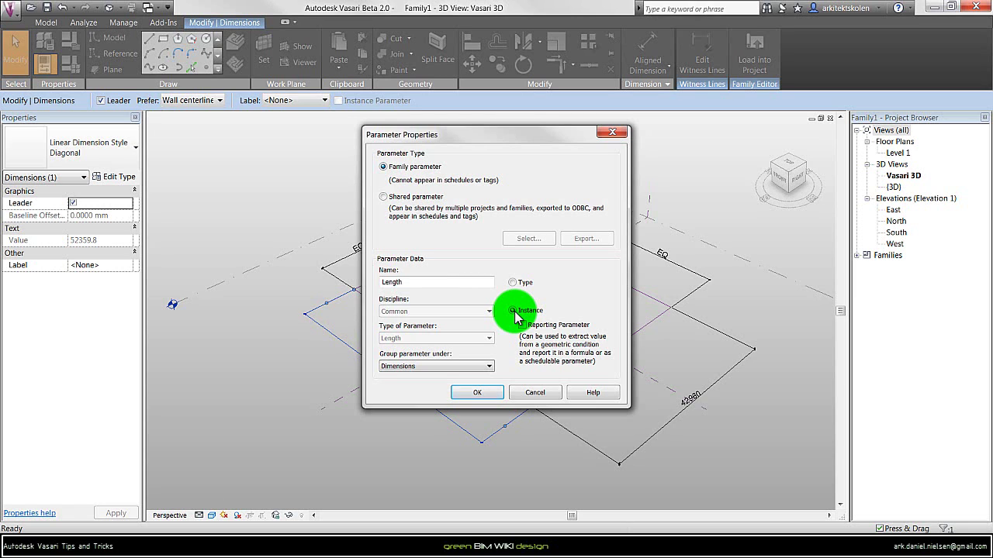
pyautogui.click(477, 393)
# Label the 42980 overall dimension with a new instance parameter named Width.
pyautogui.click(610, 418)
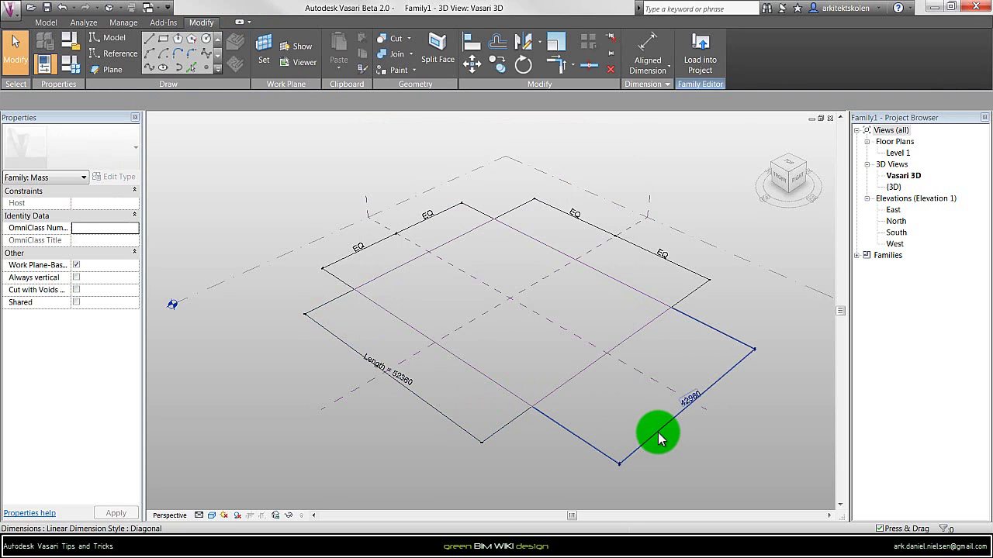
pyautogui.click(657, 432)
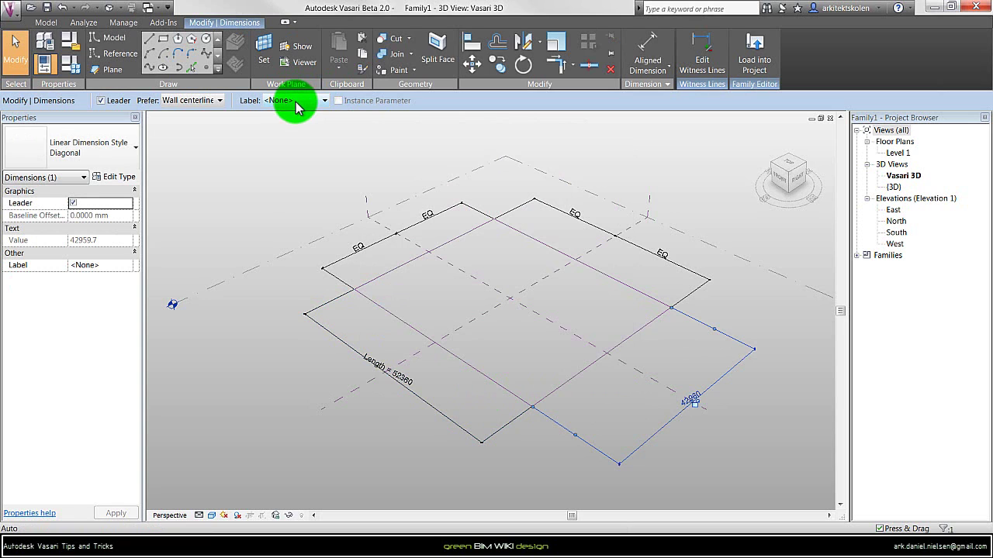
pyautogui.click(295, 102)
pyautogui.click(301, 132)
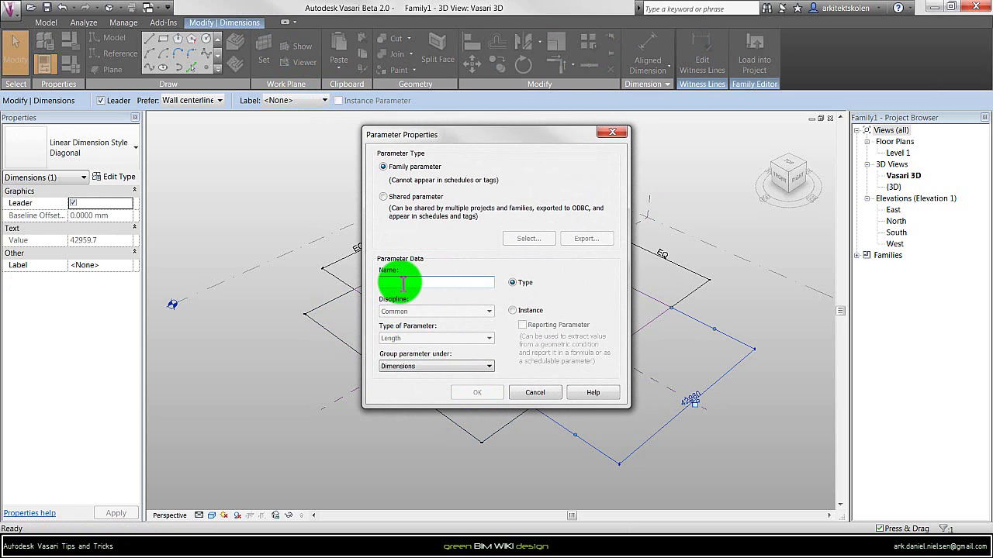
pyautogui.write('Width')
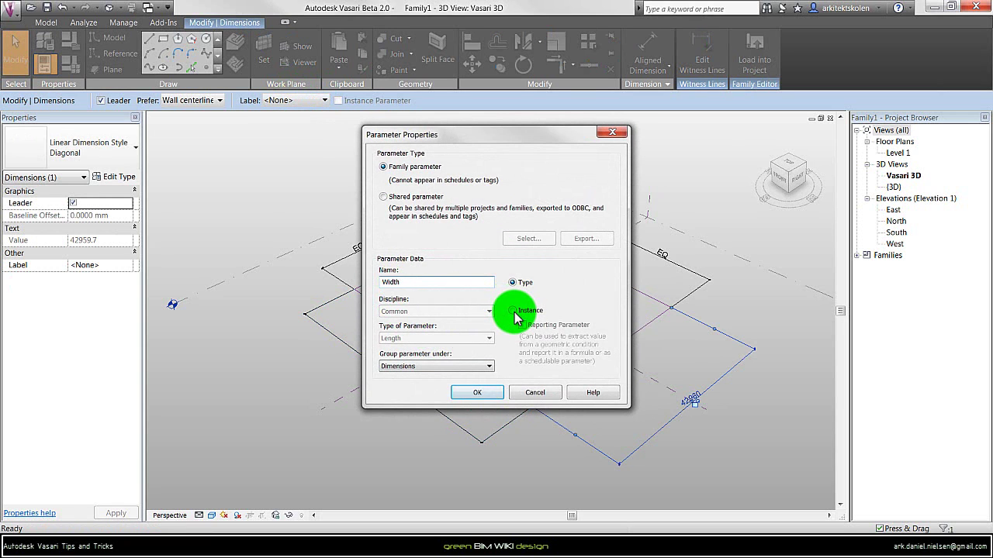
pyautogui.click(512, 311)
pyautogui.click(478, 393)
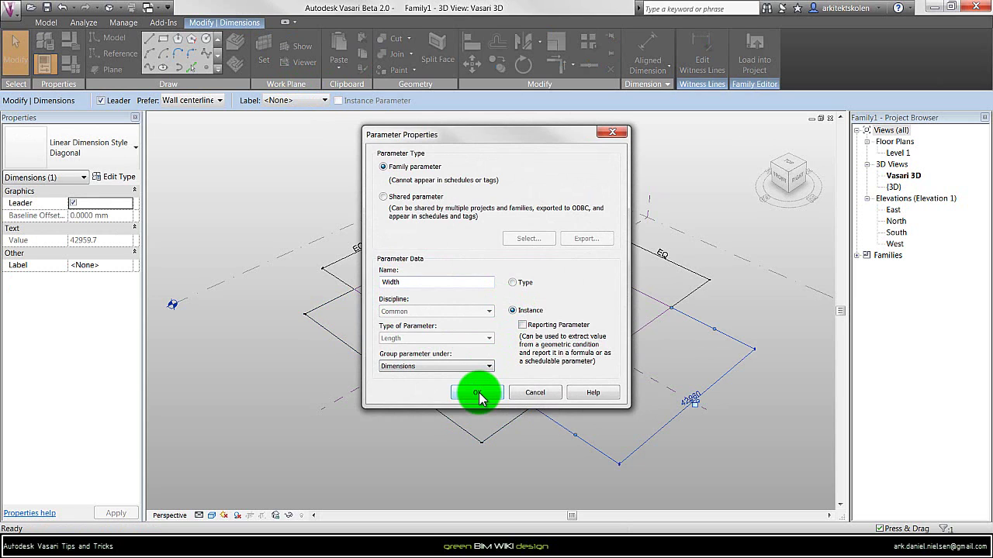
pyautogui.click(174, 175)
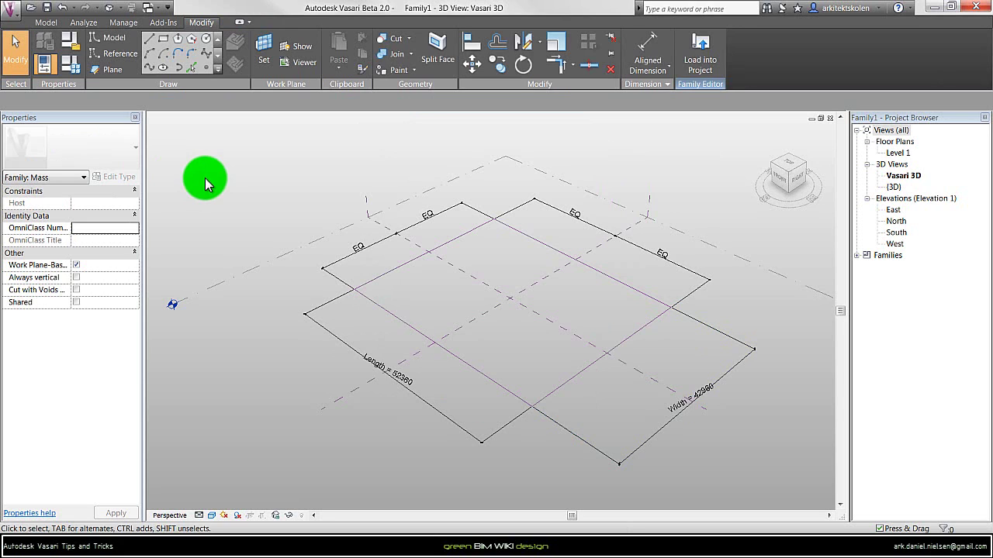
# In Family Types, set Width to 40000 and Length to 30000 and apply both.
pyautogui.click(72, 66)
pyautogui.click(431, 146)
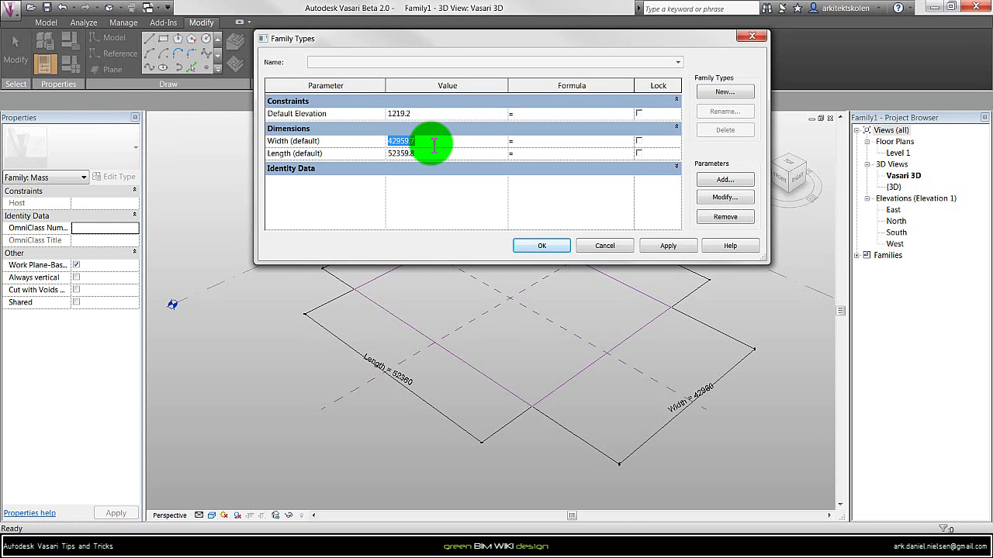
pyautogui.write('40000')
pyautogui.press('Tab')
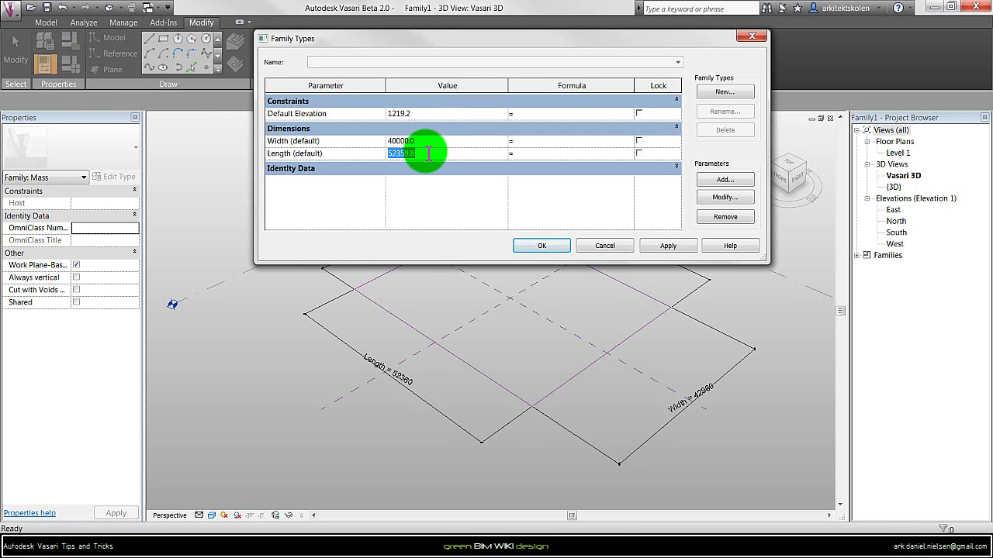
pyautogui.click(669, 246)
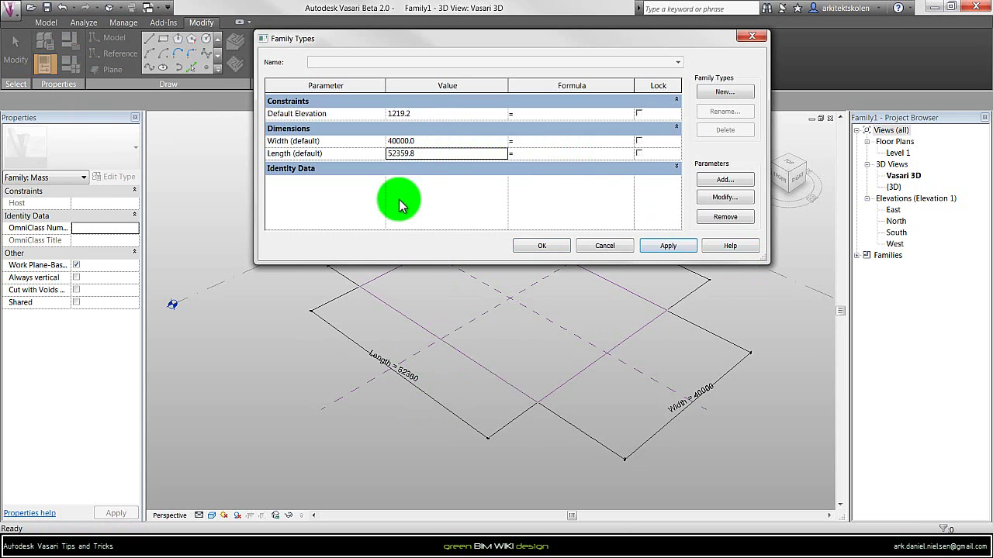
pyautogui.click(432, 154)
pyautogui.write('30000')
pyautogui.click(667, 246)
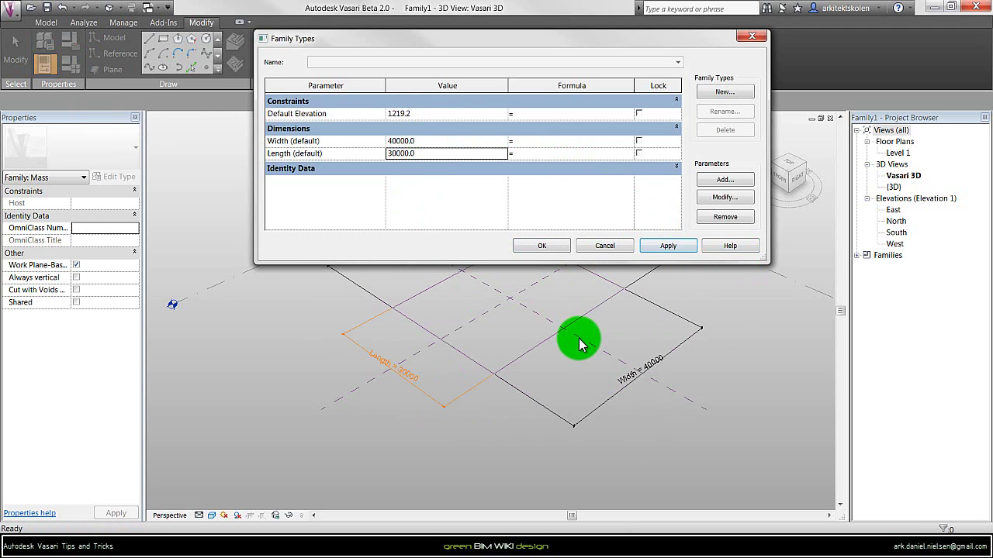
pyautogui.click(542, 245)
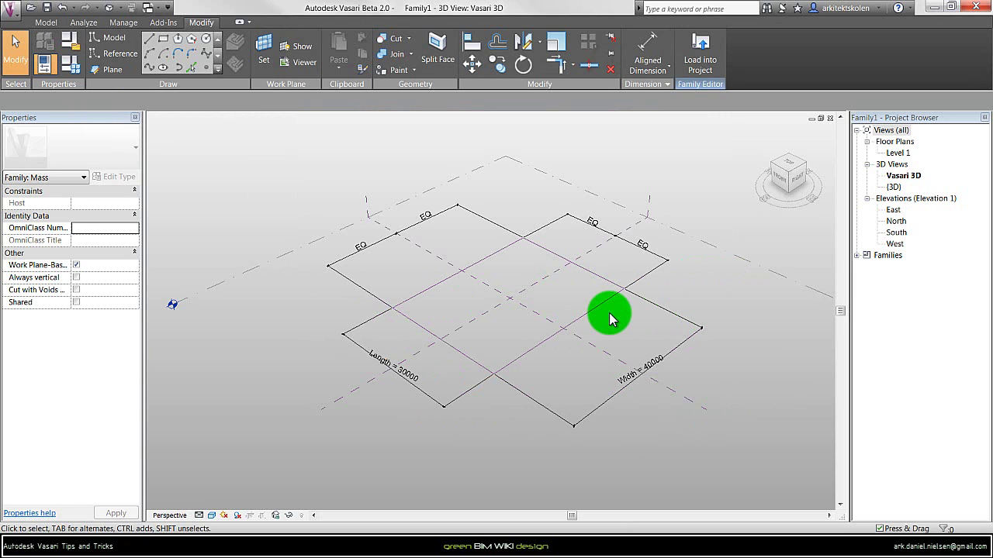
# Extrude the four-line reference rectangle into a solid box form 10000 high.
pyautogui.press('Tab')
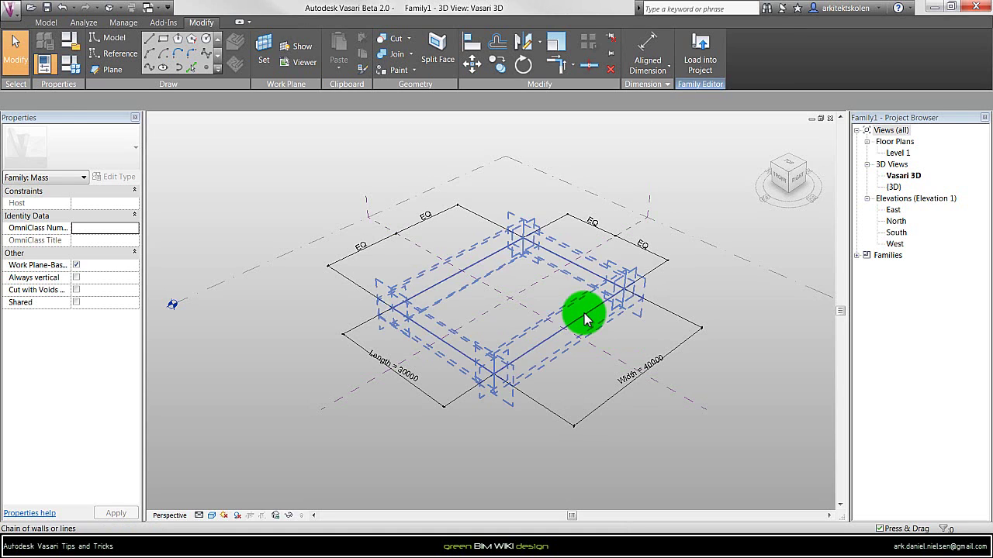
pyautogui.click(585, 318)
pyautogui.click(698, 48)
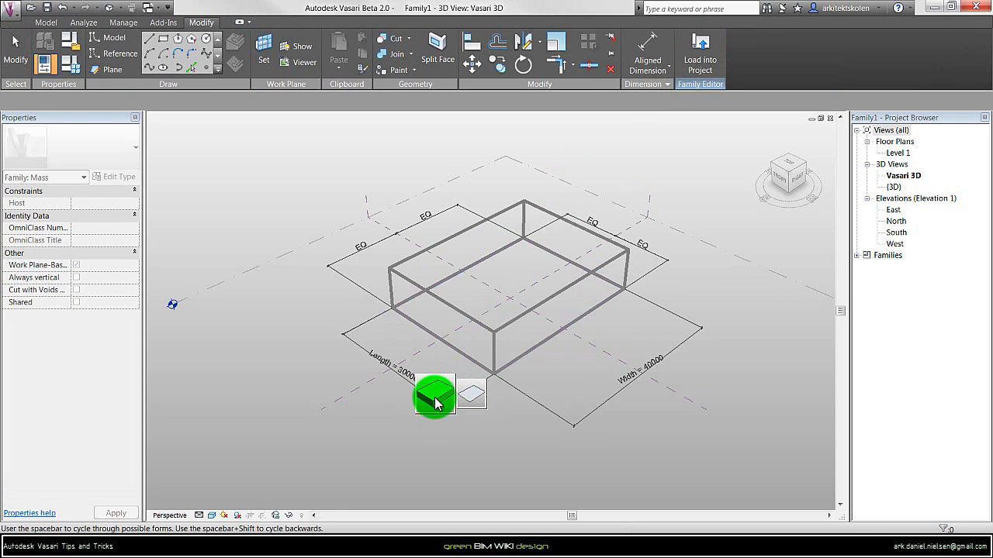
pyautogui.click(435, 394)
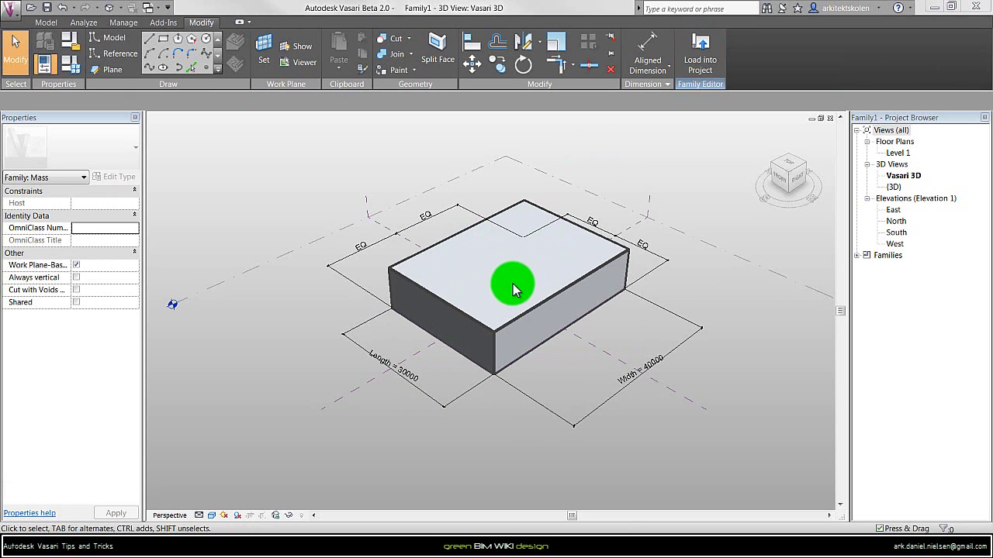
pyautogui.scroll(3, 508, 233)
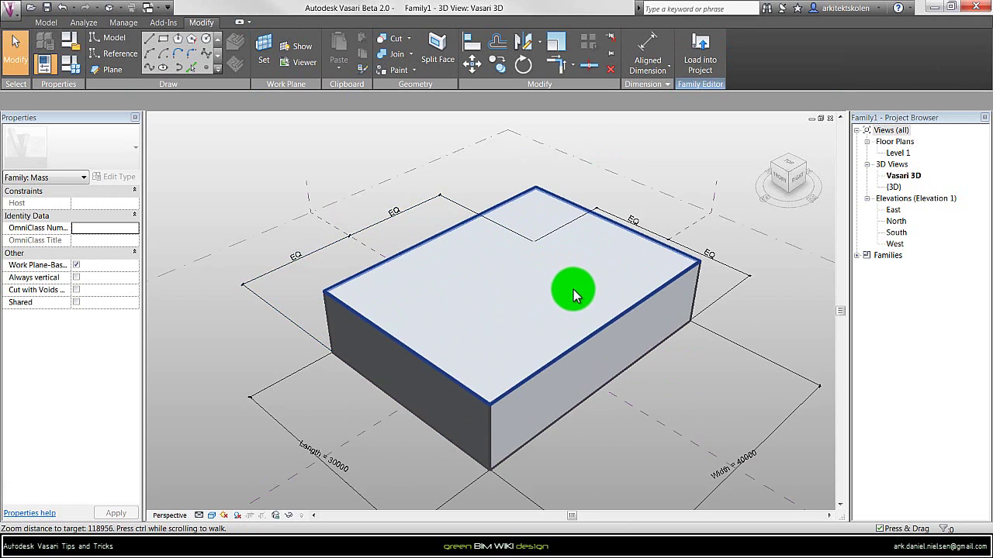
pyautogui.click(500, 288)
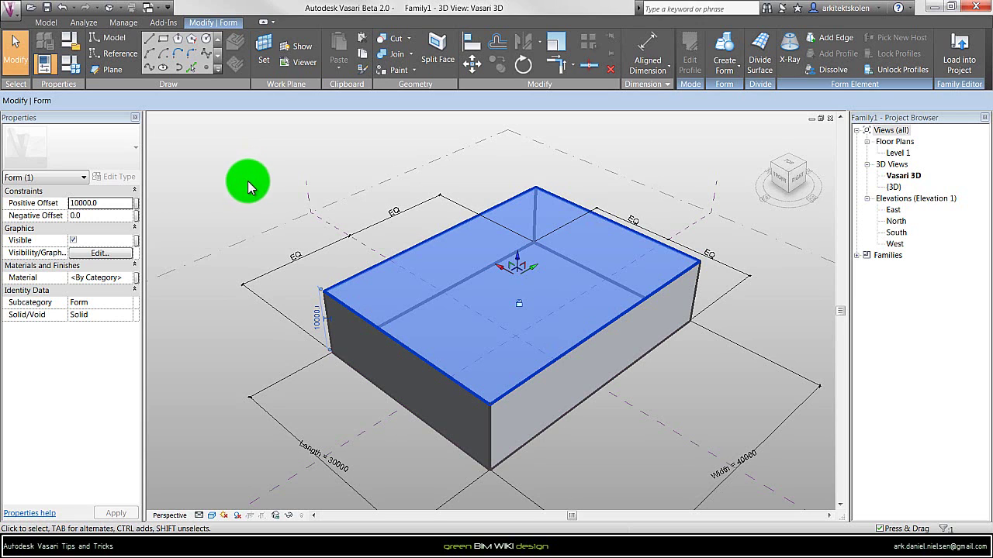
# Draw a reference line across the box top, using a reference line as work plane.
pyautogui.click(261, 212)
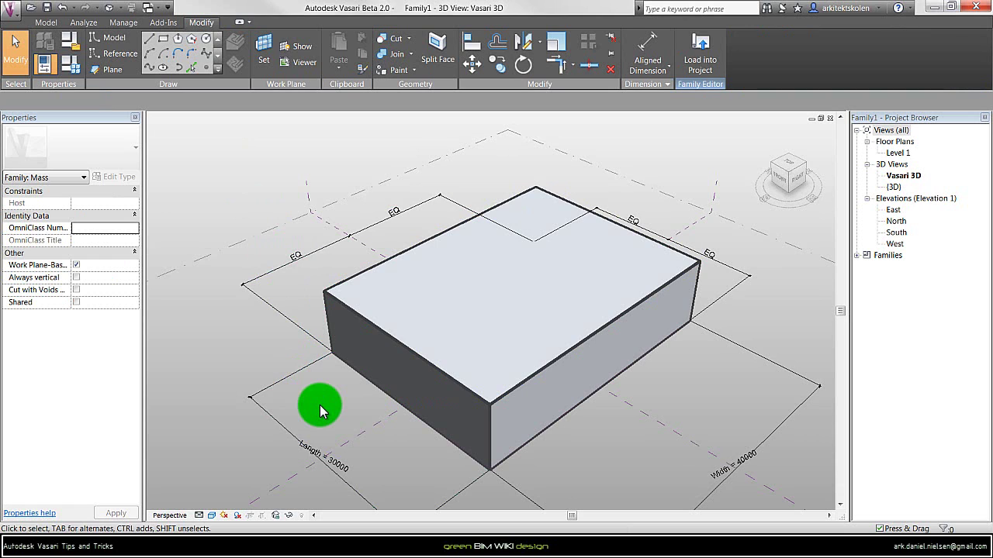
pyautogui.click(112, 59)
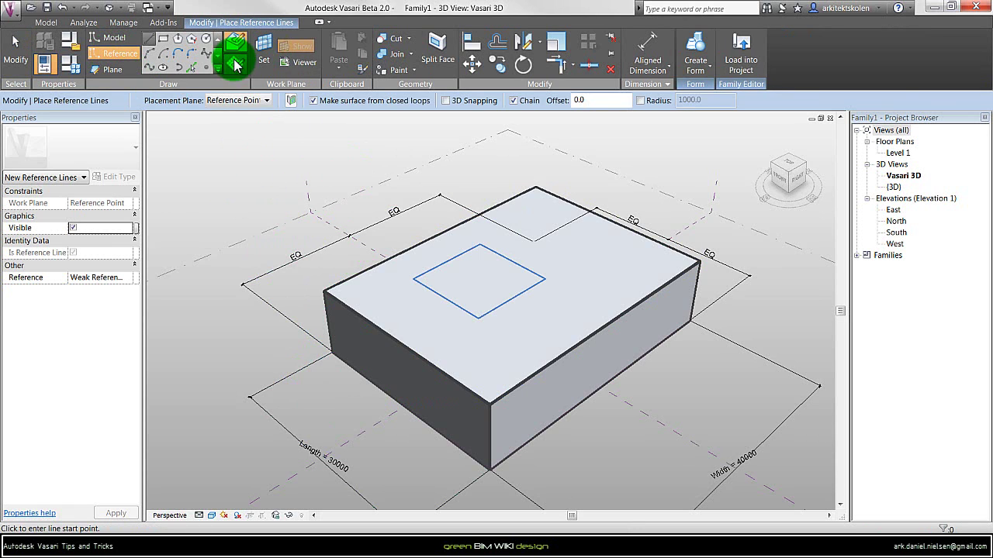
pyautogui.click(236, 65)
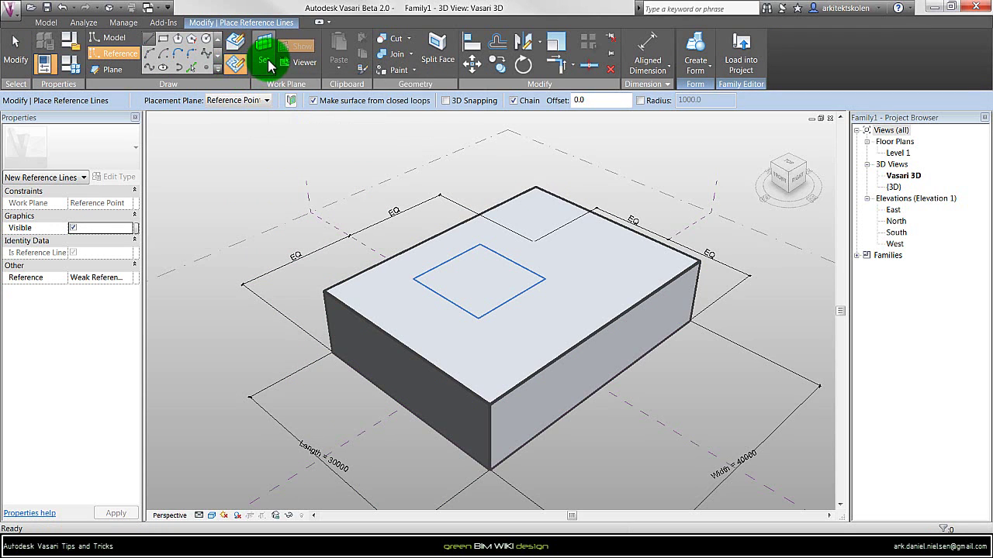
pyautogui.click(267, 62)
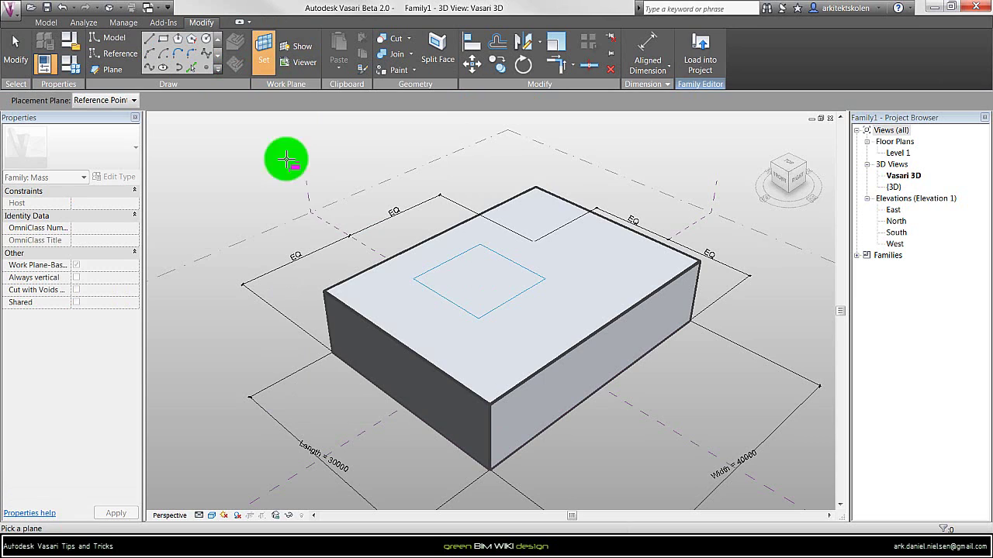
pyautogui.click(351, 367)
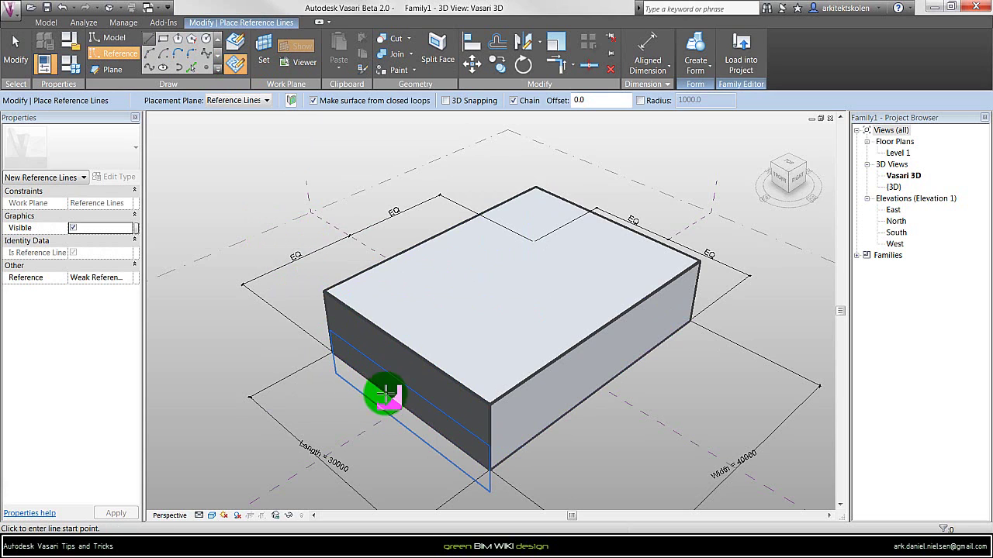
pyautogui.click(278, 235)
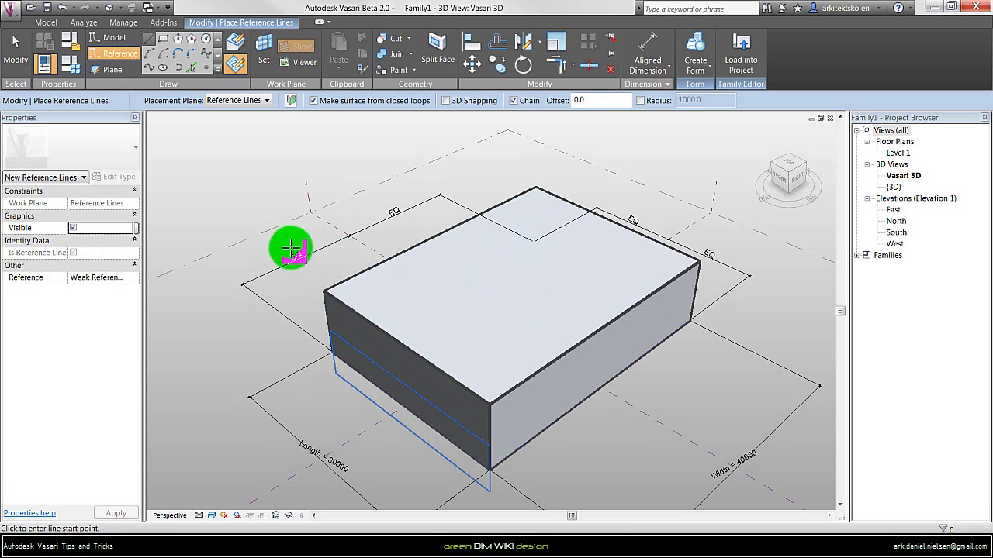
pyautogui.click(558, 419)
pyautogui.press('Escape')
pyautogui.press('Escape')
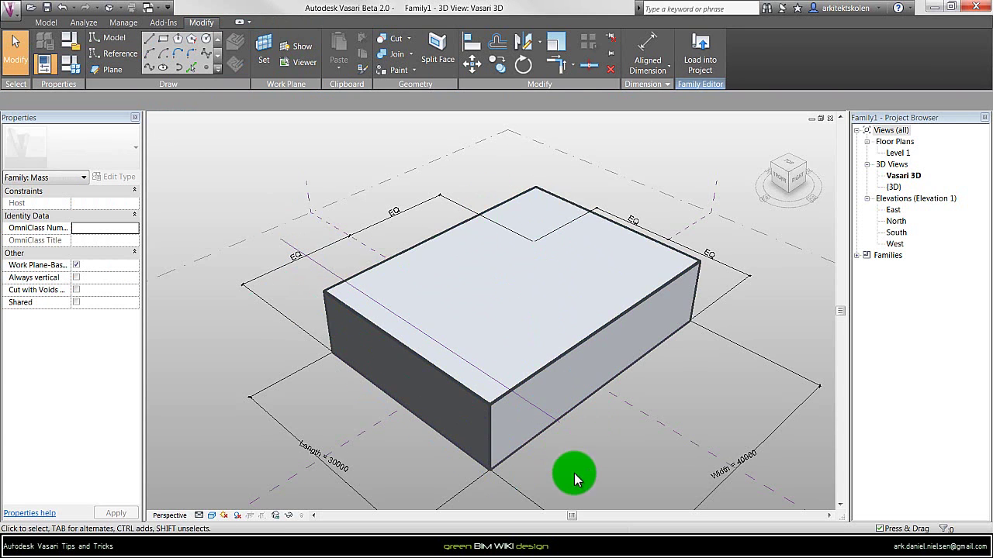
# From the back view, draw a second reference line across the box top, then enter DI.
pyautogui.moveTo(574, 454)
pyautogui.keyDown('shift'); pyautogui.mouseDown(button='middle')
pyautogui.moveTo(517, 310)
pyautogui.moveTo(554, 347)
pyautogui.moveTo(586, 421)
pyautogui.moveTo(550, 410)
pyautogui.mouseUp(button='middle'); pyautogui.keyUp('shift')
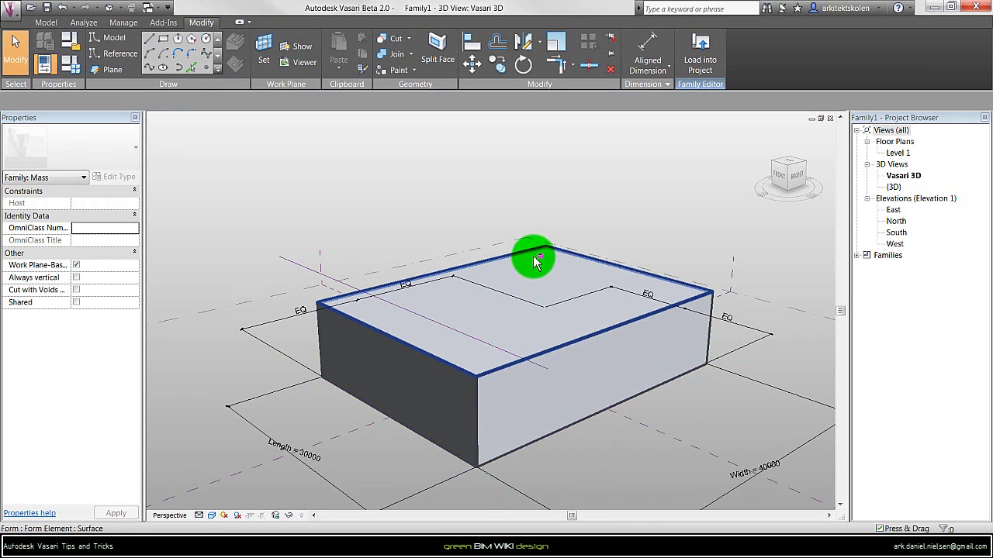
pyautogui.keyDown('shift'); pyautogui.moveTo(461, 206); pyautogui.dragTo(470, 255, button='middle'); pyautogui.keyUp('shift')
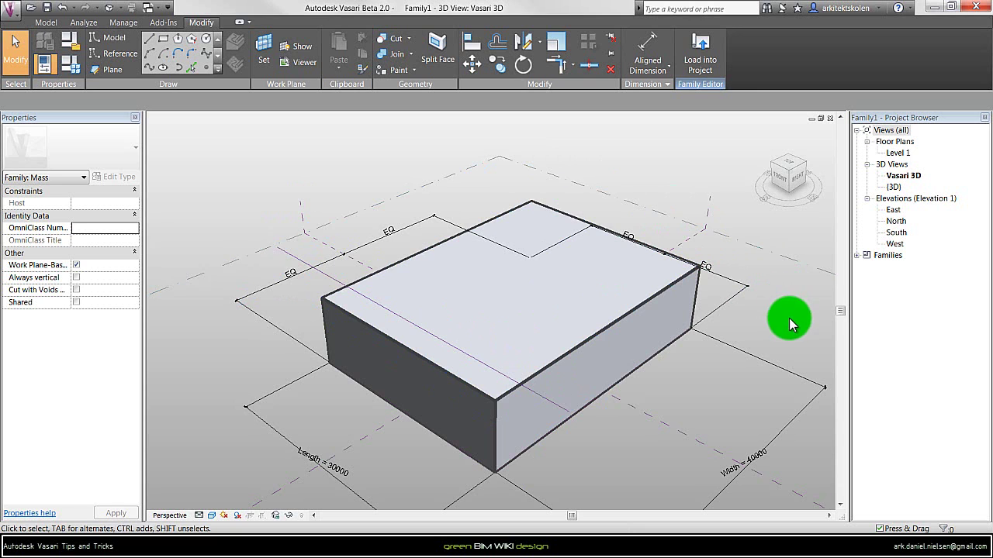
pyautogui.keyDown('shift'); pyautogui.moveTo(785, 319); pyautogui.dragTo(590, 341, button='middle'); pyautogui.keyUp('shift')
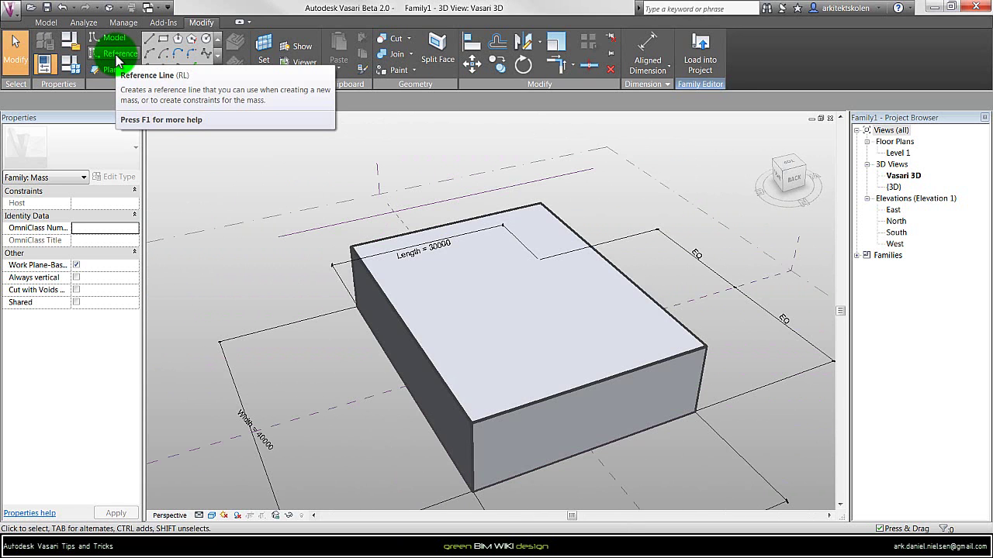
pyautogui.click(118, 59)
pyautogui.click(267, 64)
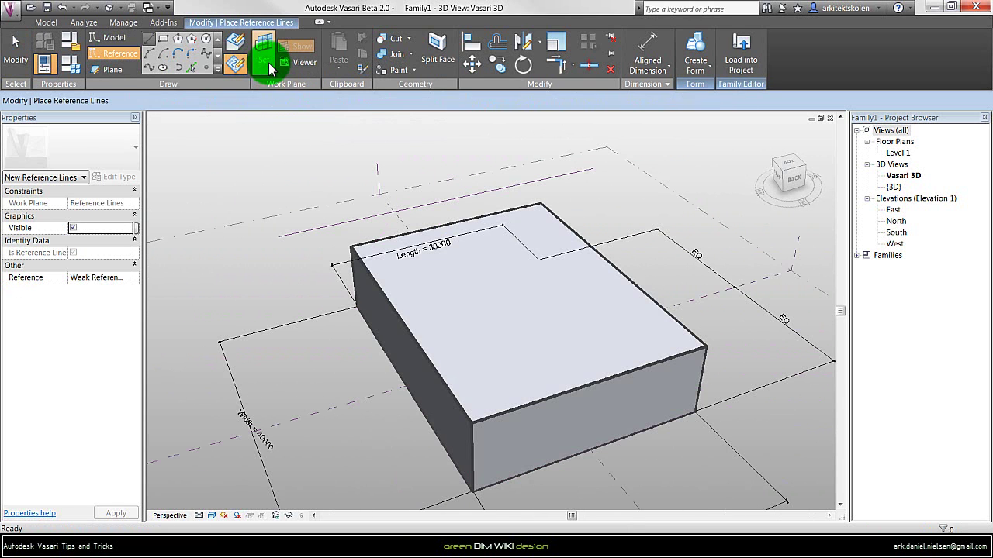
pyautogui.press('Tab')
pyautogui.click(625, 439)
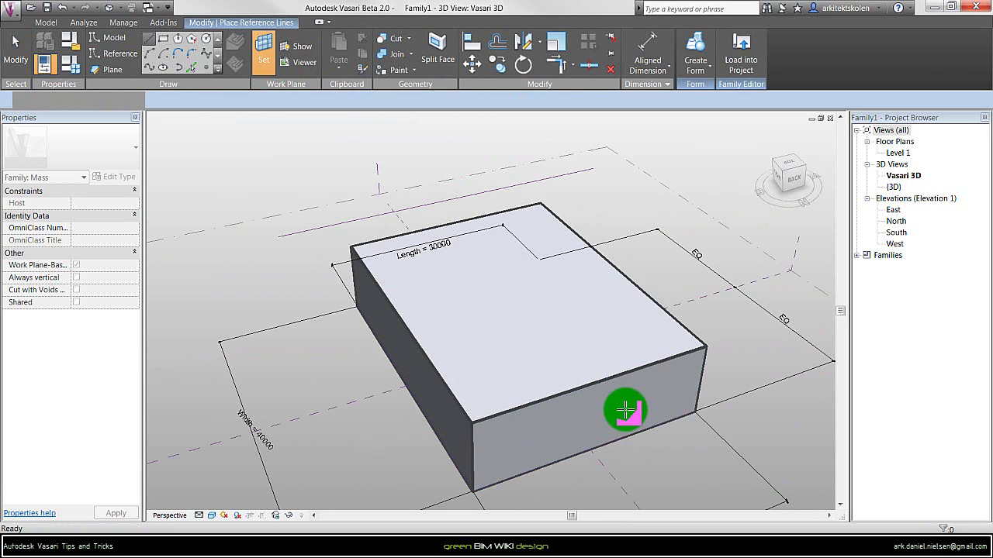
pyautogui.click(421, 410)
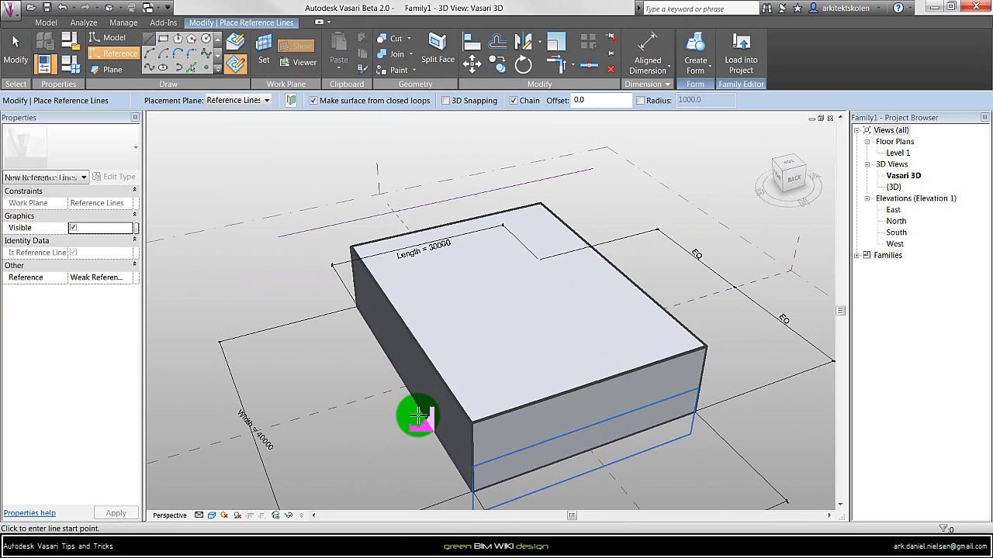
pyautogui.click(739, 318)
pyautogui.press('Escape')
pyautogui.press('Escape')
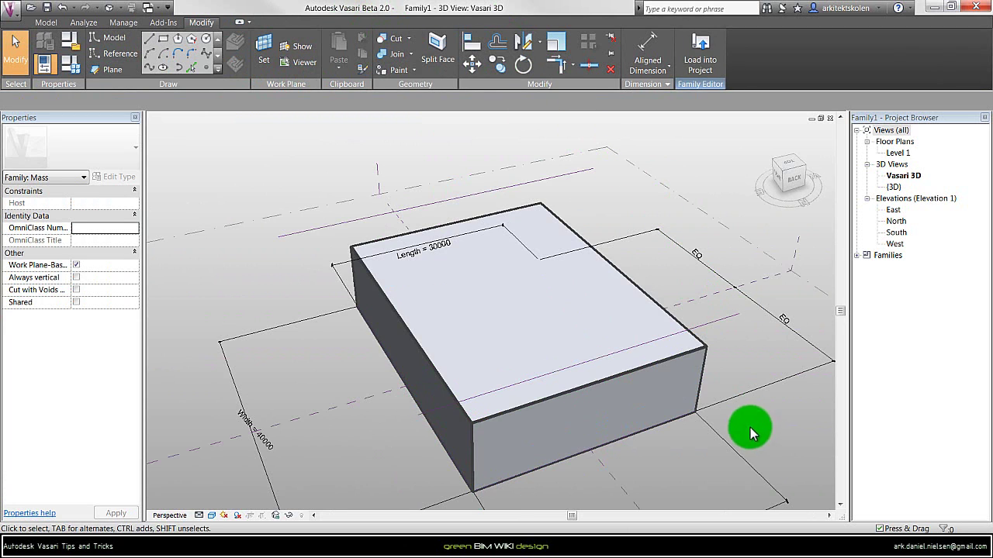
pyautogui.press('d')
pyautogui.press('i')
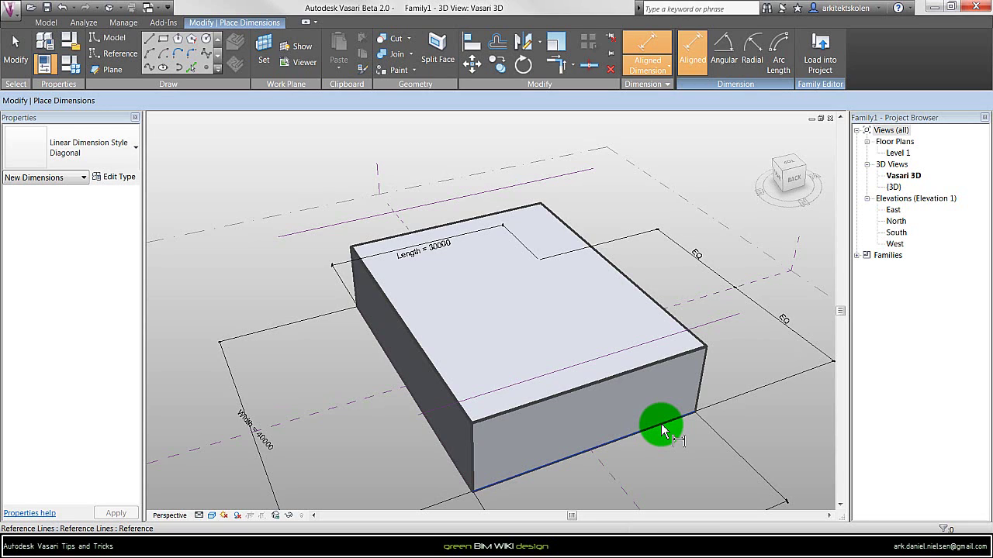
# Dimension the box height up to the top reference line, measuring 13388.
pyautogui.click(660, 423)
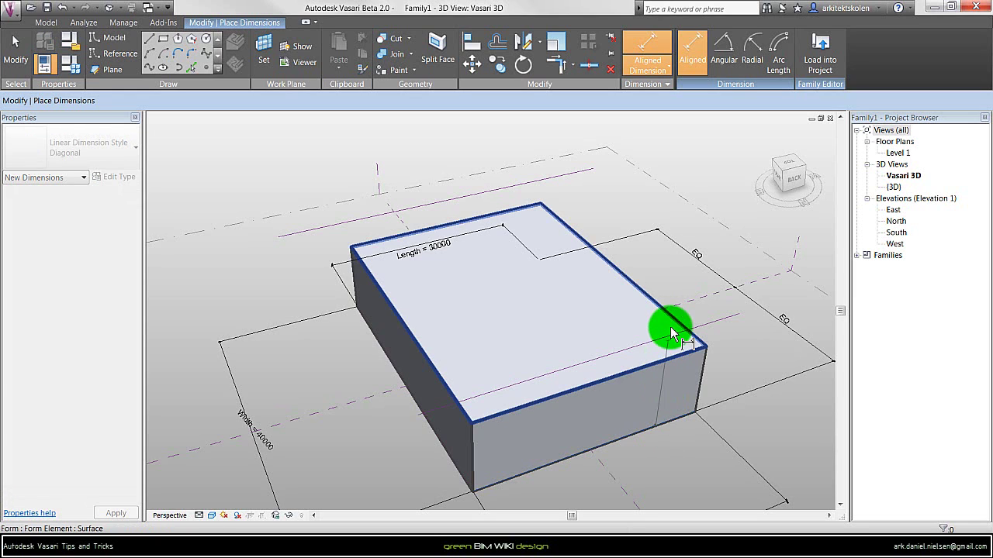
pyautogui.click(720, 320)
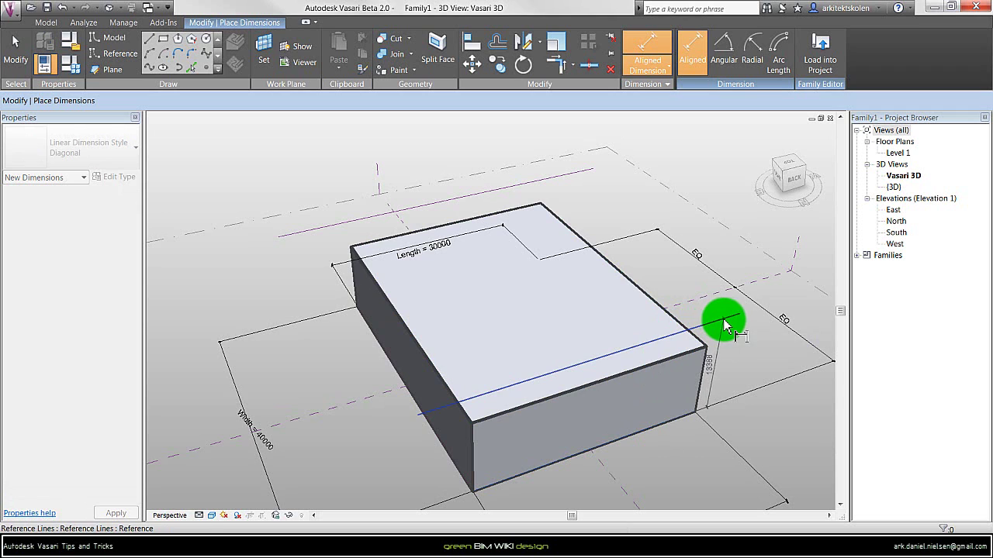
pyautogui.click(741, 363)
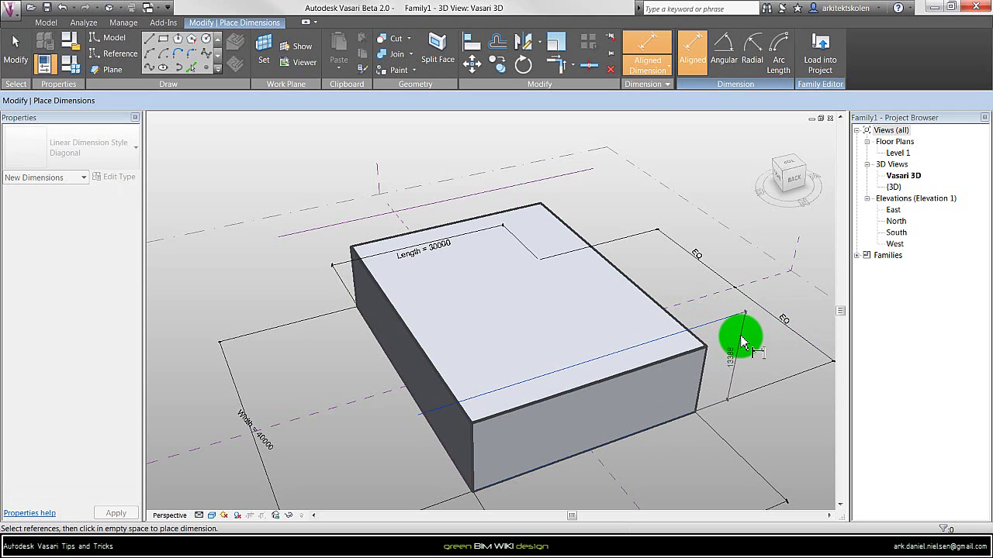
pyautogui.press('Escape')
pyautogui.press('Escape')
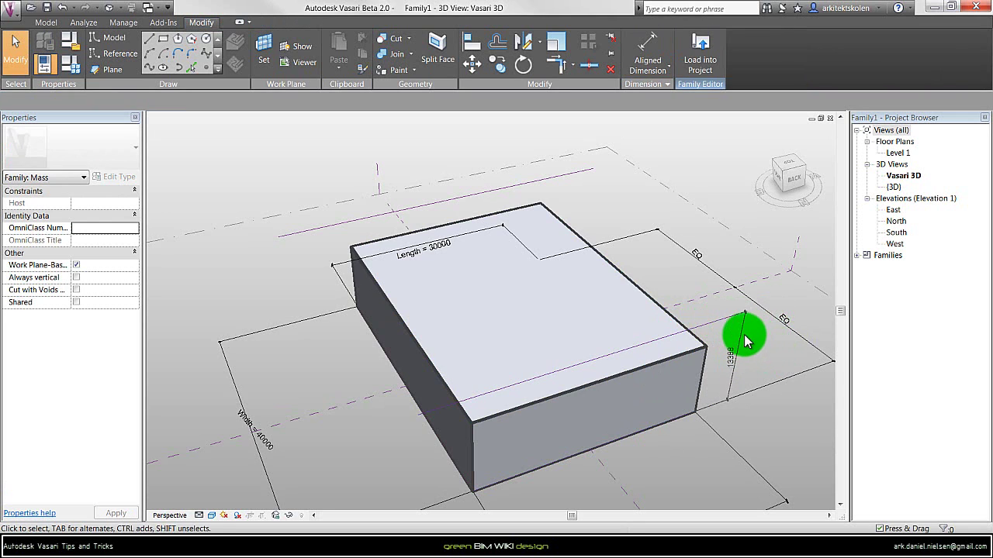
pyautogui.click(744, 335)
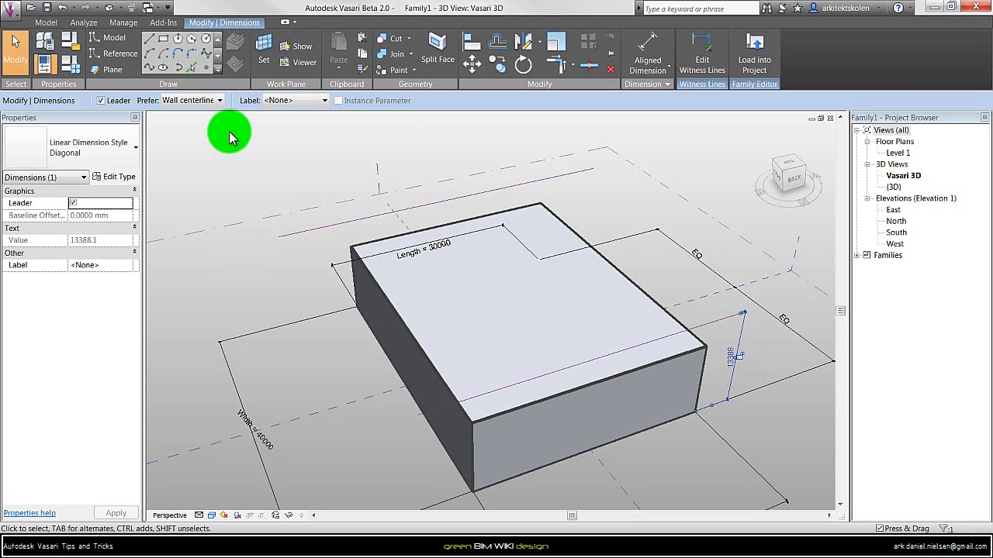
# Label the 13388 dimension with a new instance parameter named Height.
pyautogui.click(304, 100)
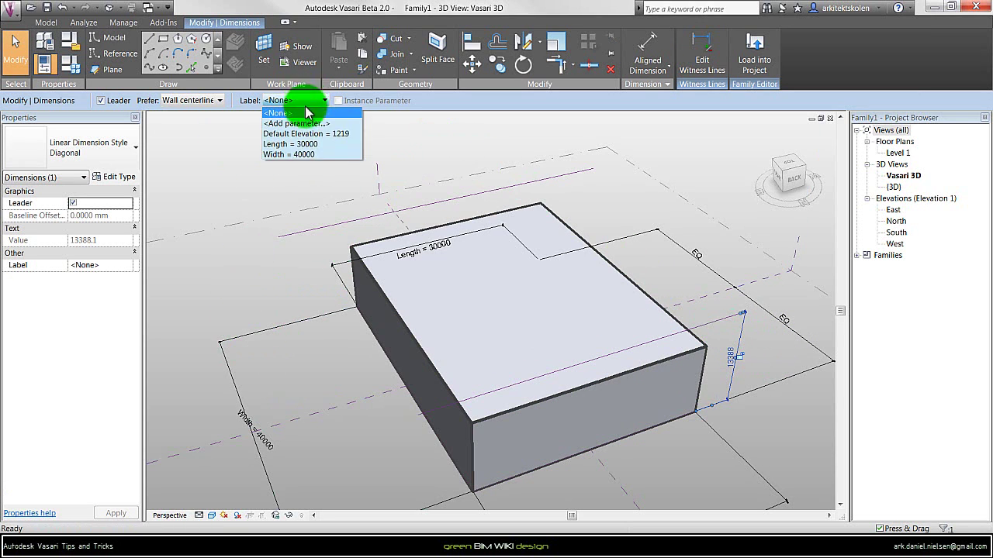
pyautogui.click(299, 124)
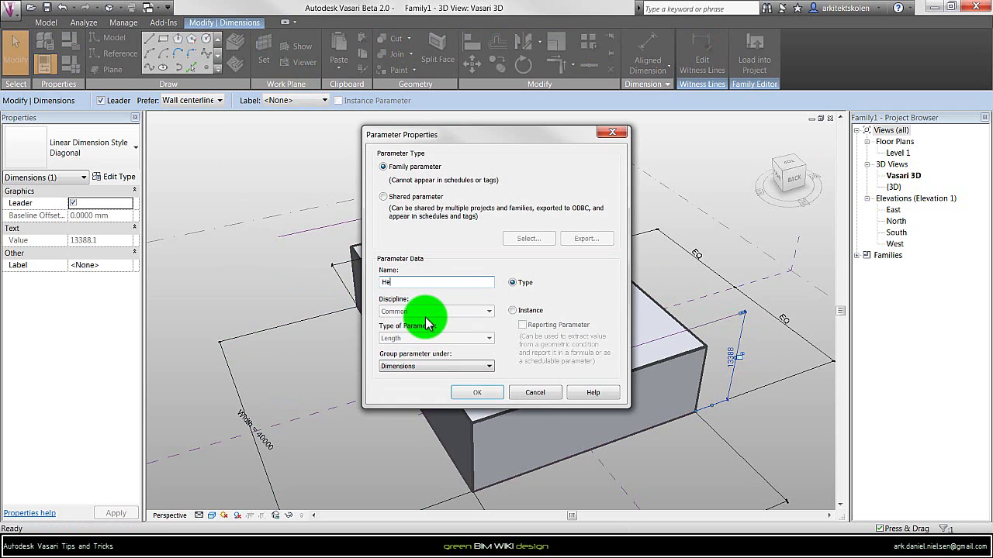
pyautogui.write('Height')
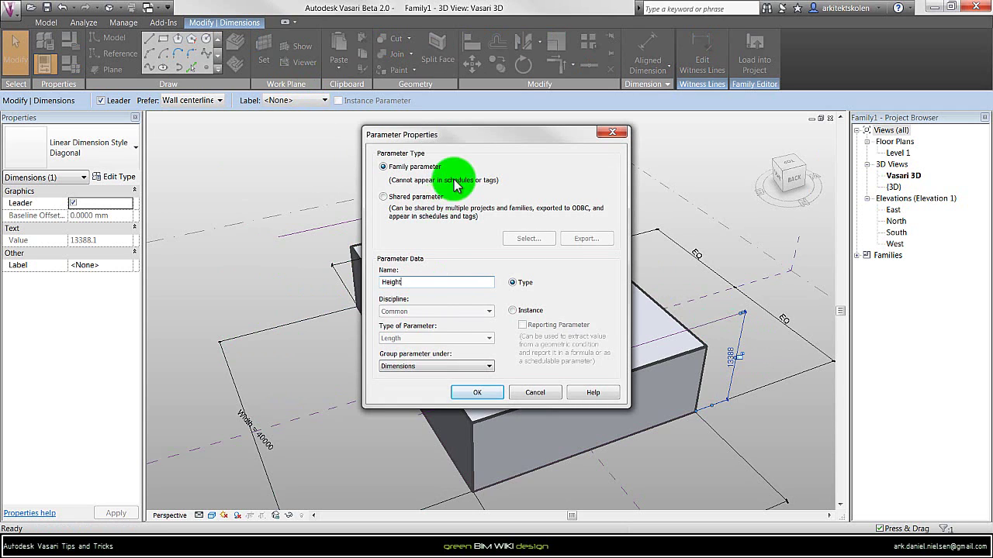
pyautogui.click(513, 311)
pyautogui.click(477, 393)
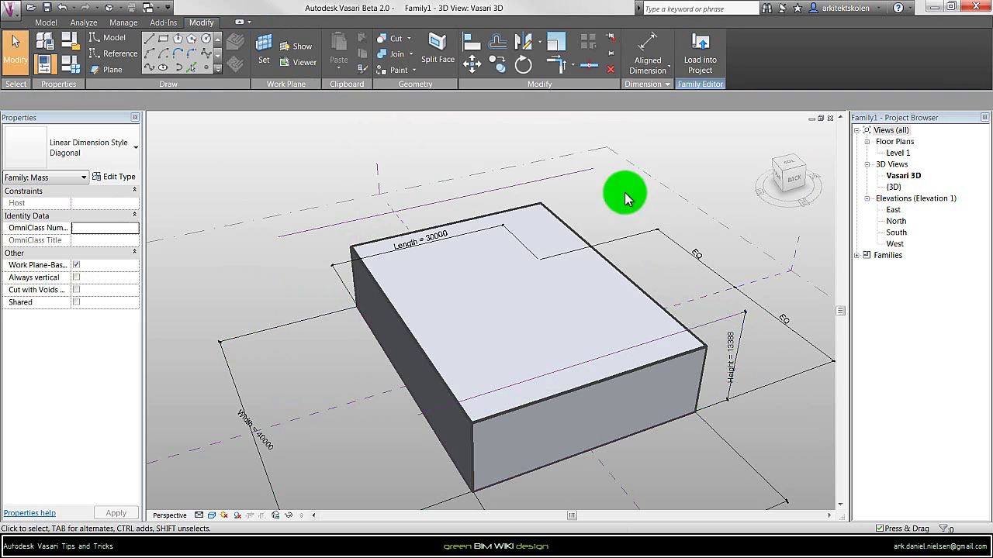
pyautogui.click(264, 59)
pyautogui.keyDown('shift'); pyautogui.moveTo(324, 228); pyautogui.dragTo(507, 266, button='middle'); pyautogui.keyUp('shift')
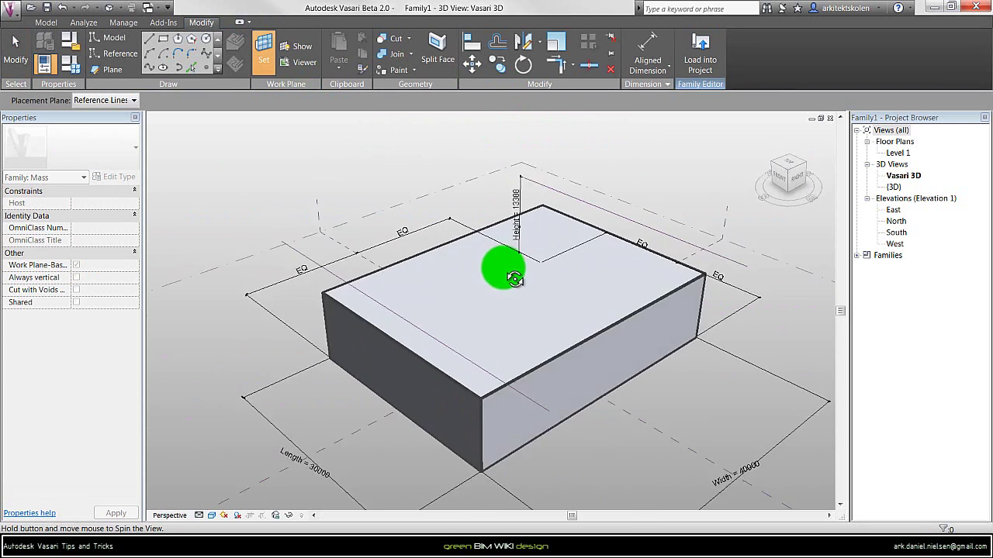
# Add a second vertical dimension between the reference lines on the box's left side.
pyautogui.press('Tab')
pyautogui.click(482, 454)
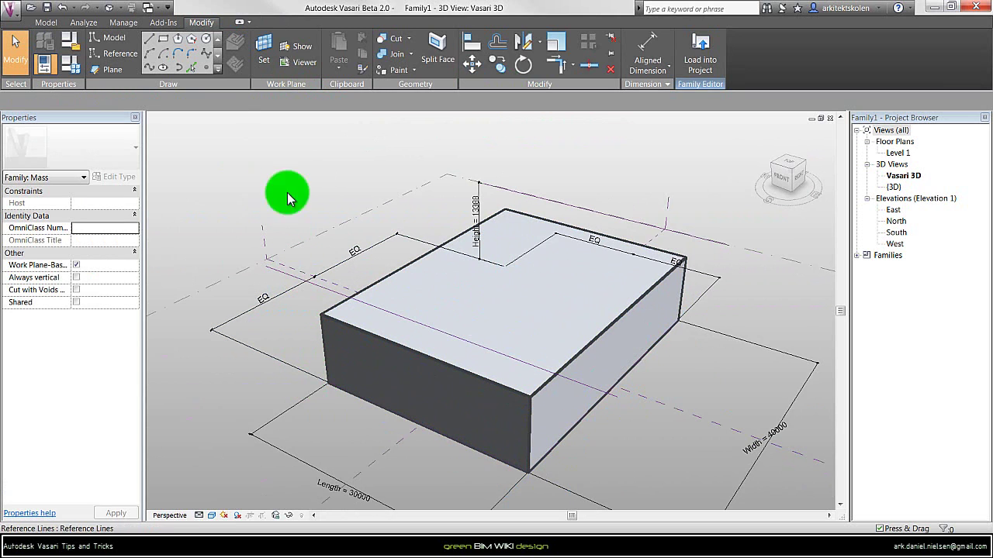
pyautogui.press('d')
pyautogui.press('i')
pyautogui.press('Tab')
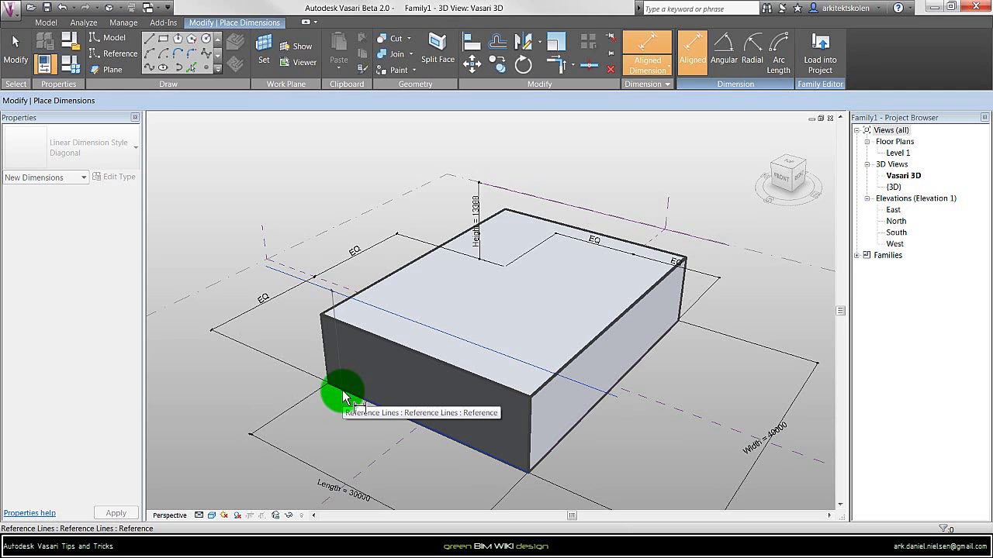
pyautogui.click(344, 397)
pyautogui.click(294, 304)
pyautogui.press('Escape')
# Label the new dimension with the existing Height parameter, reading 13388.
pyautogui.click(292, 300)
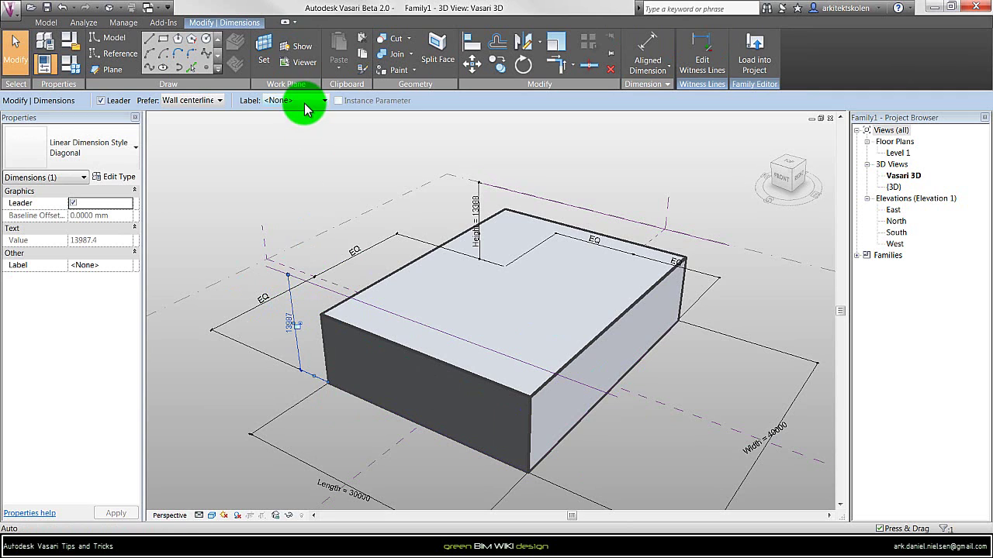
pyautogui.click(304, 102)
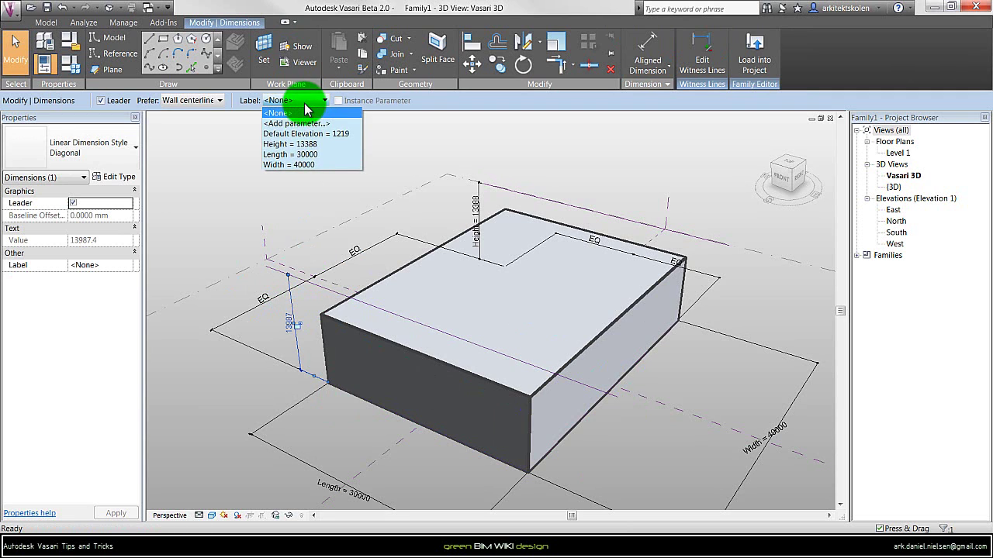
pyautogui.click(324, 153)
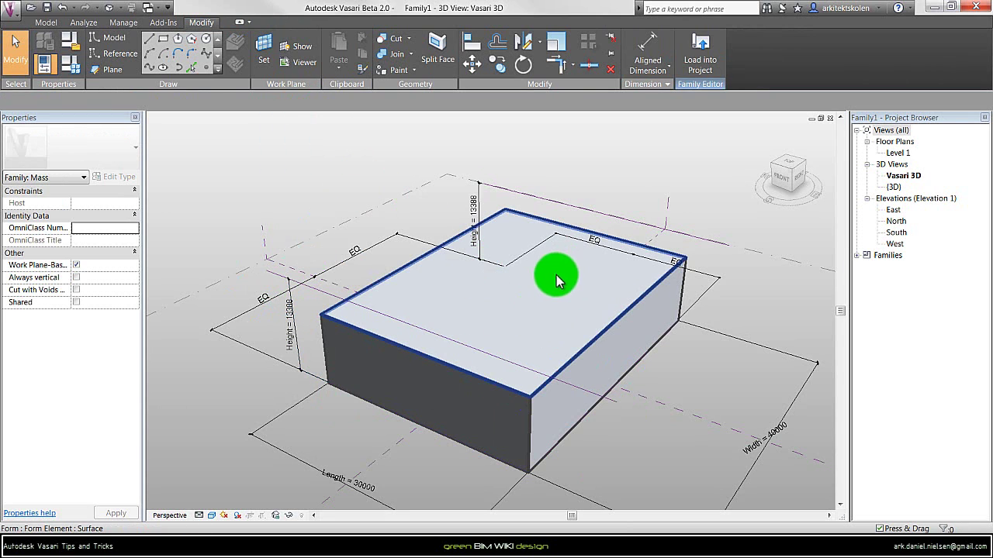
pyautogui.keyDown('shift'); pyautogui.moveTo(554, 277); pyautogui.dragTo(581, 317, button='middle'); pyautogui.keyUp('shift')
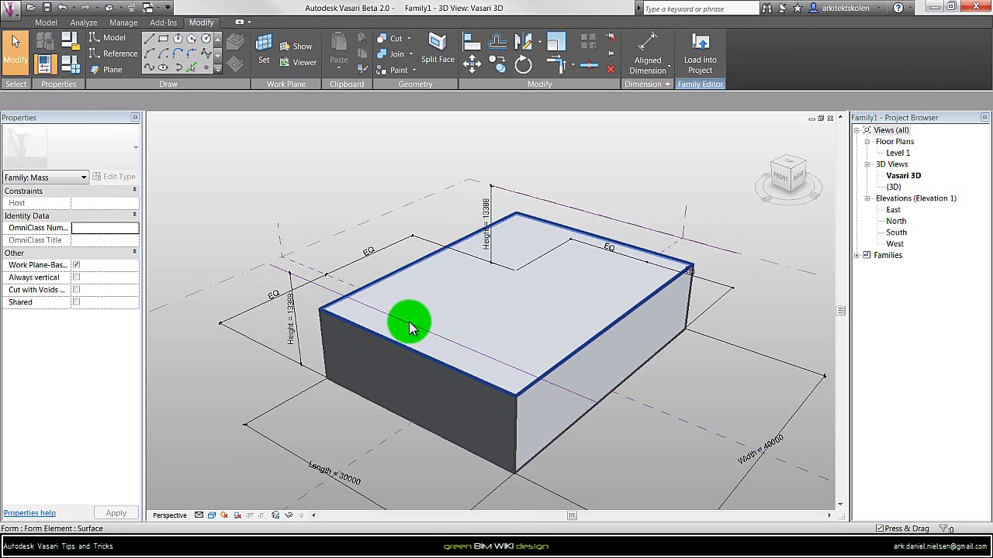
# Align the box's top face to the height reference line, lock it, and orbit the view.
pyautogui.click(470, 45)
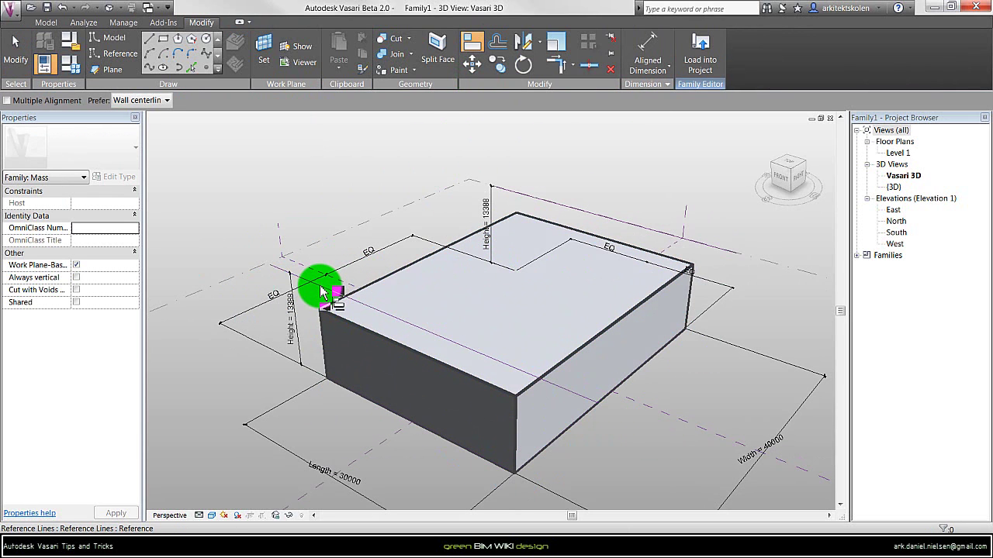
pyautogui.click(321, 293)
pyautogui.click(458, 301)
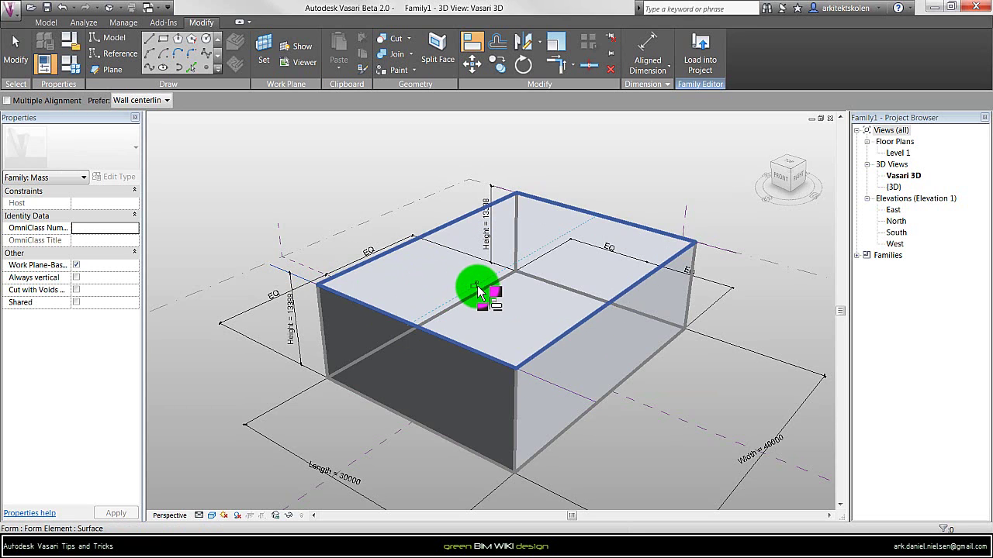
pyautogui.press('Escape')
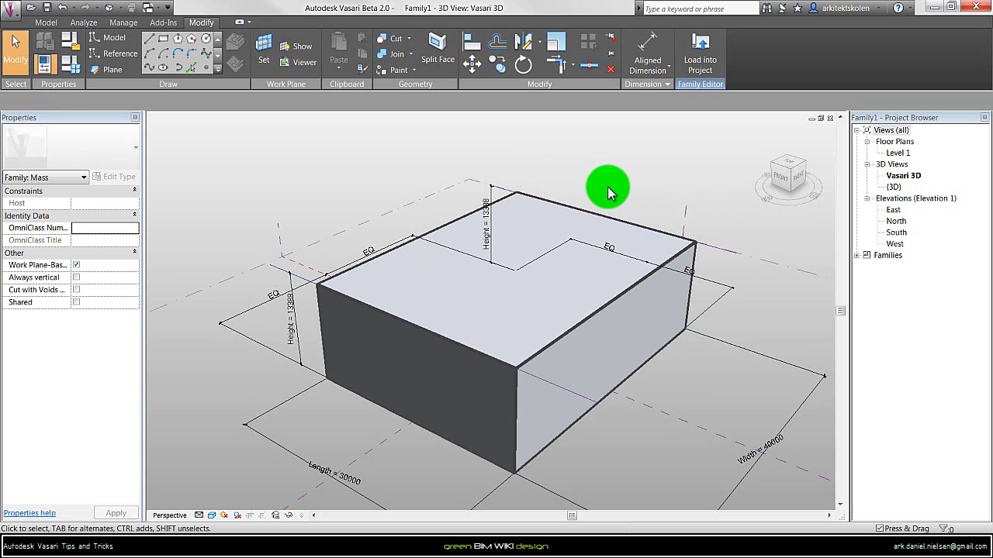
pyautogui.keyDown('shift'); pyautogui.moveTo(597, 194); pyautogui.dragTo(523, 240, button='middle'); pyautogui.keyUp('shift')
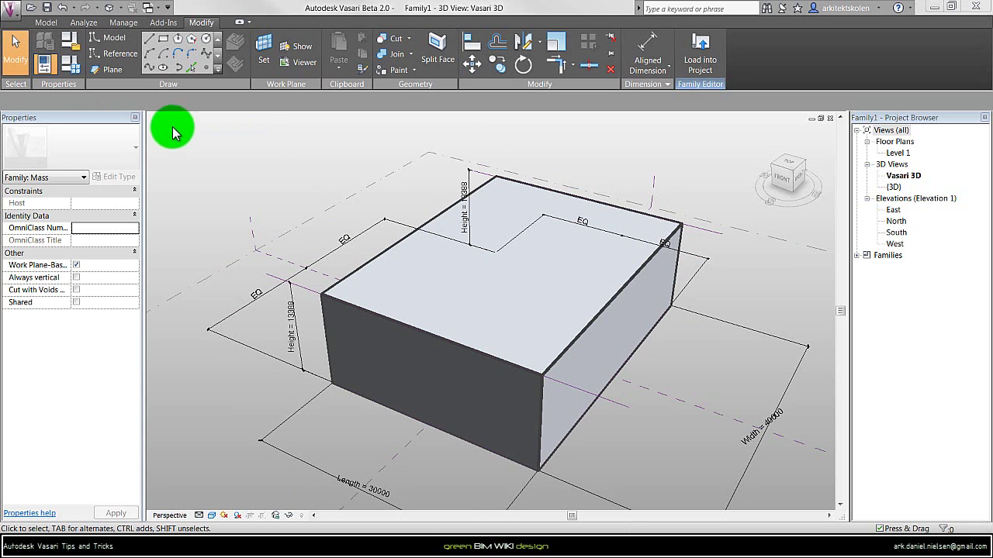
# Set the family's Height value to 10000 in Family Types and apply it.
pyautogui.click(70, 66)
pyautogui.click(430, 164)
pyautogui.doubleClick(430, 164)
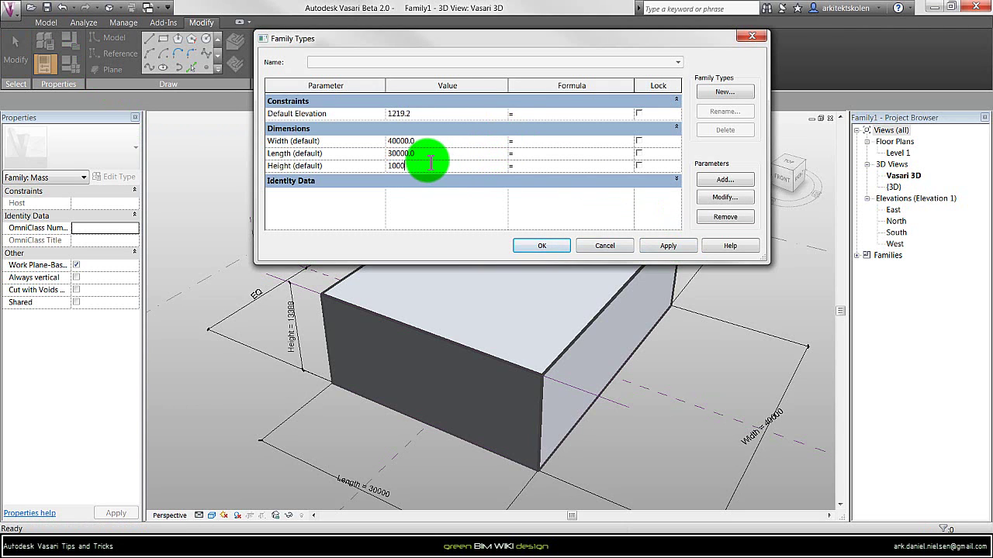
pyautogui.write('10000')
pyautogui.click(673, 246)
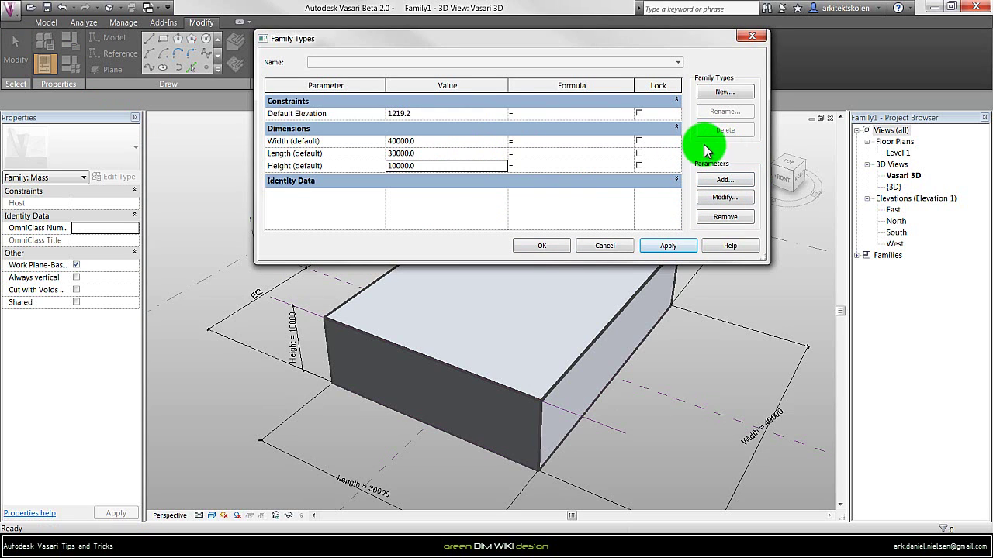
# Add an instance Area parameter named 'Space area', grouped under Dimensions.
pyautogui.click(714, 180)
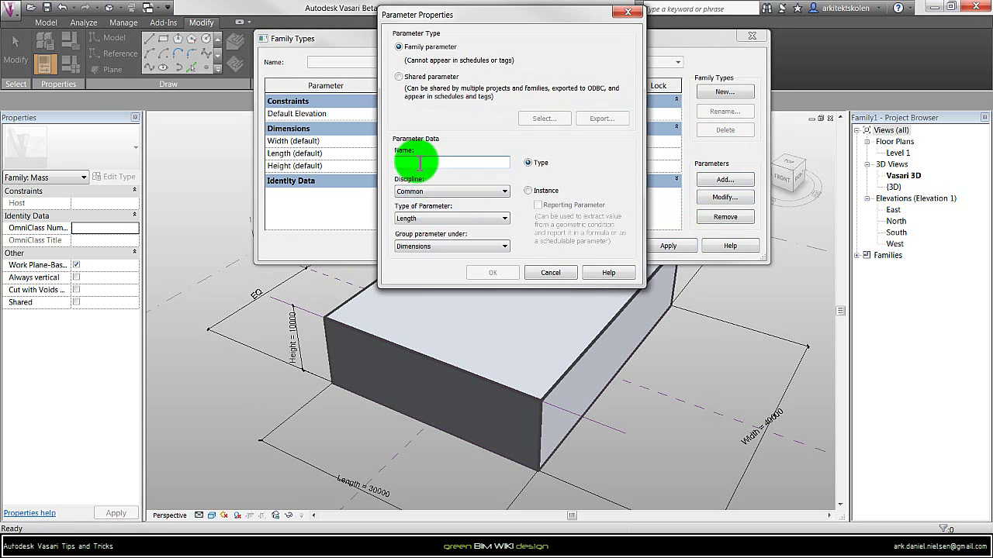
pyautogui.write('Space area')
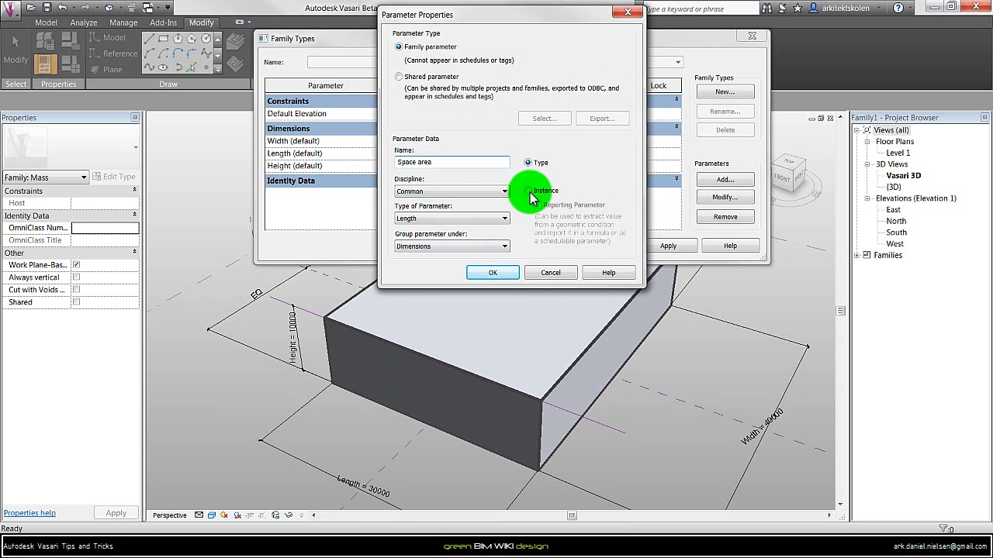
pyautogui.click(529, 191)
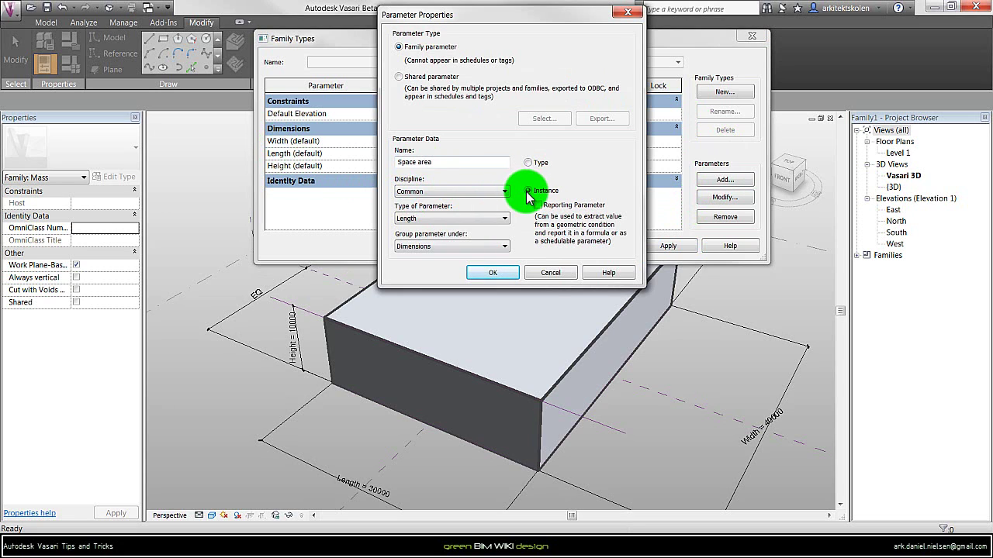
pyautogui.click(423, 219)
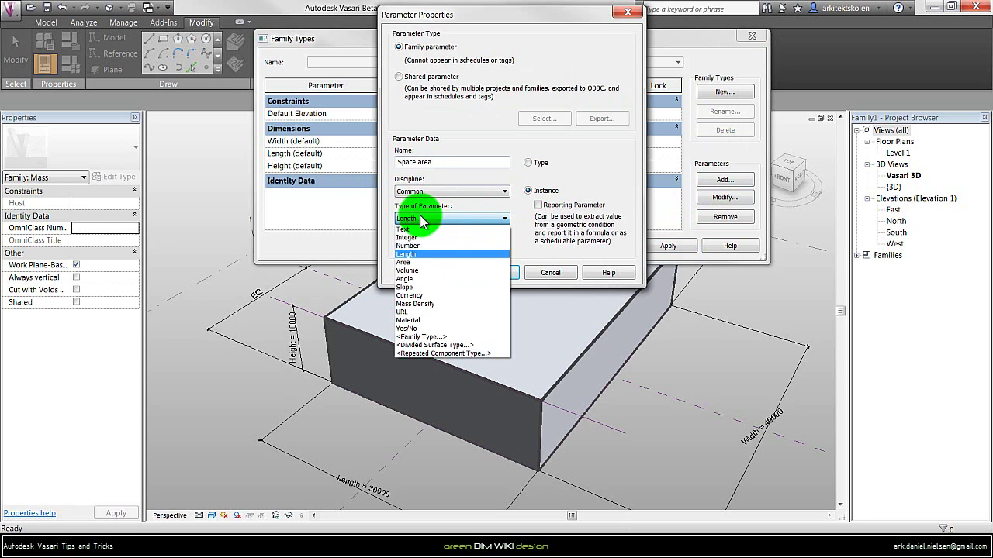
pyautogui.click(419, 262)
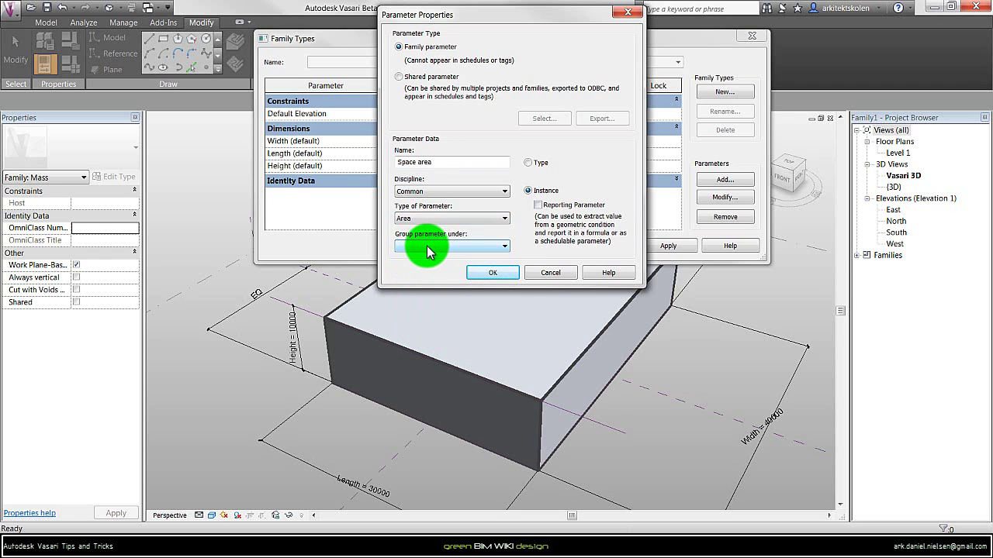
pyautogui.click(429, 248)
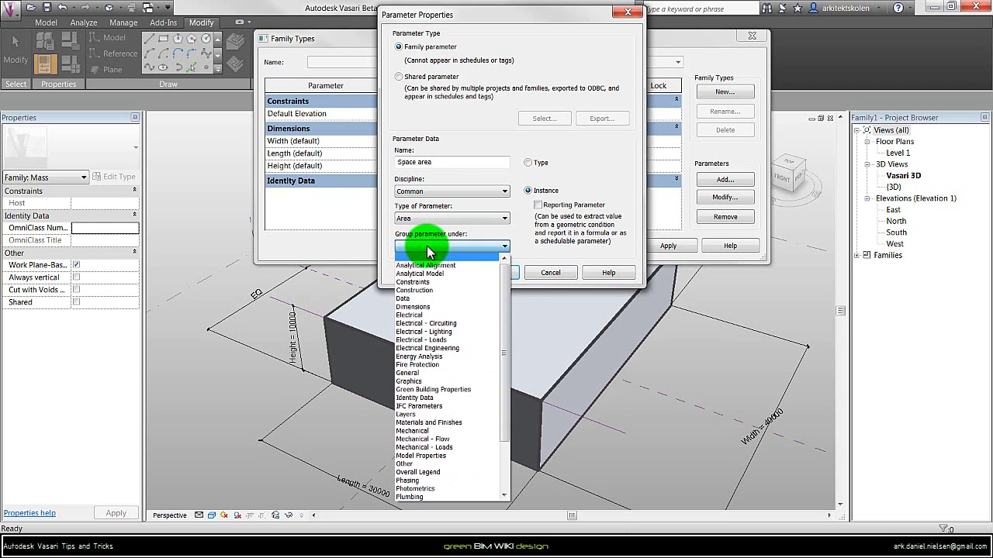
pyautogui.click(415, 306)
# Give Space area the formula Length * Width (1200 m²) and close Family Types.
pyautogui.click(493, 274)
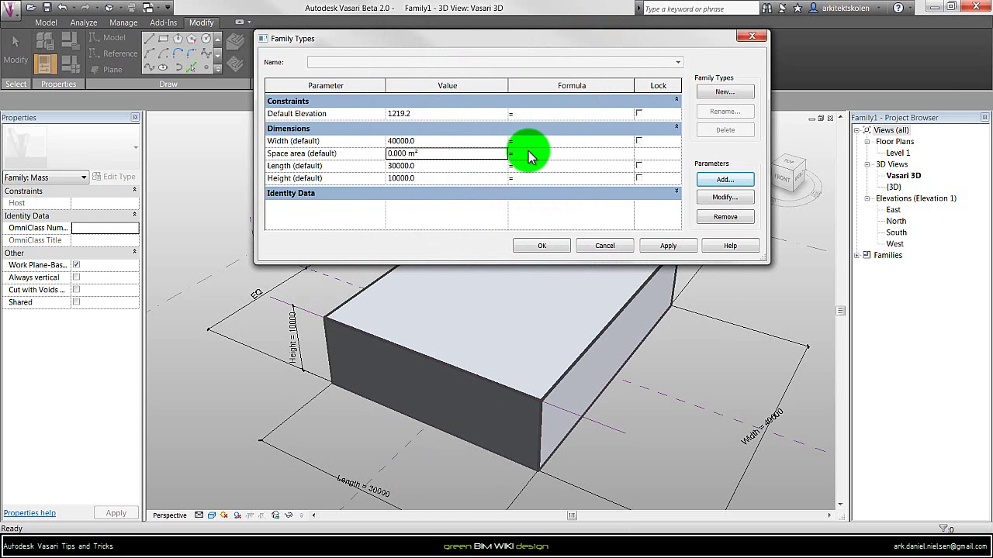
pyautogui.click(531, 153)
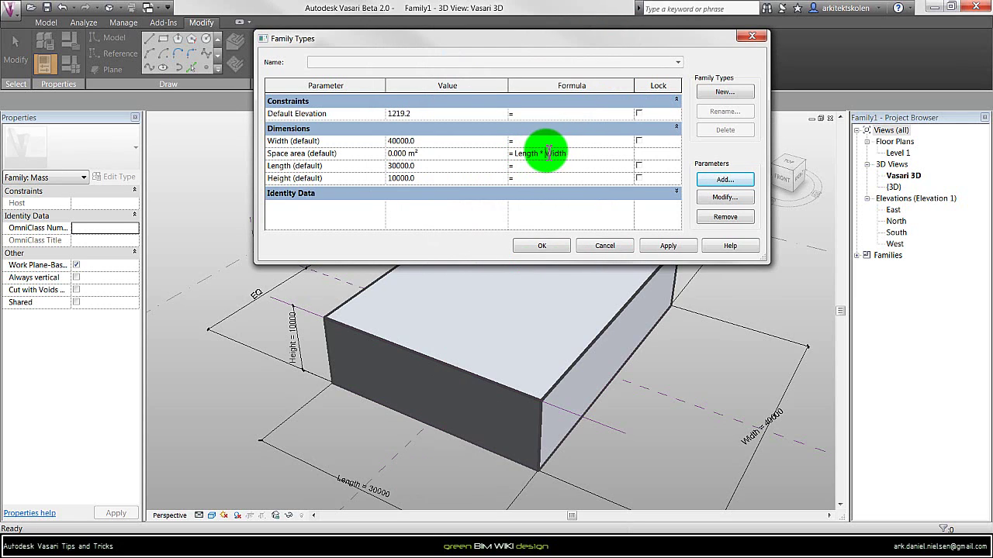
pyautogui.moveTo(546, 154); pyautogui.dragTo(571, 156)
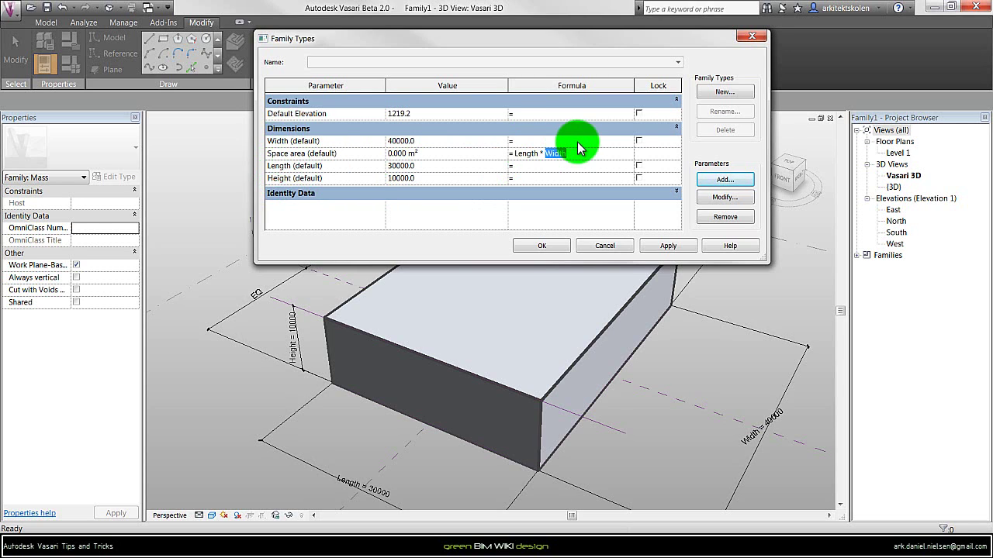
pyautogui.click(548, 154)
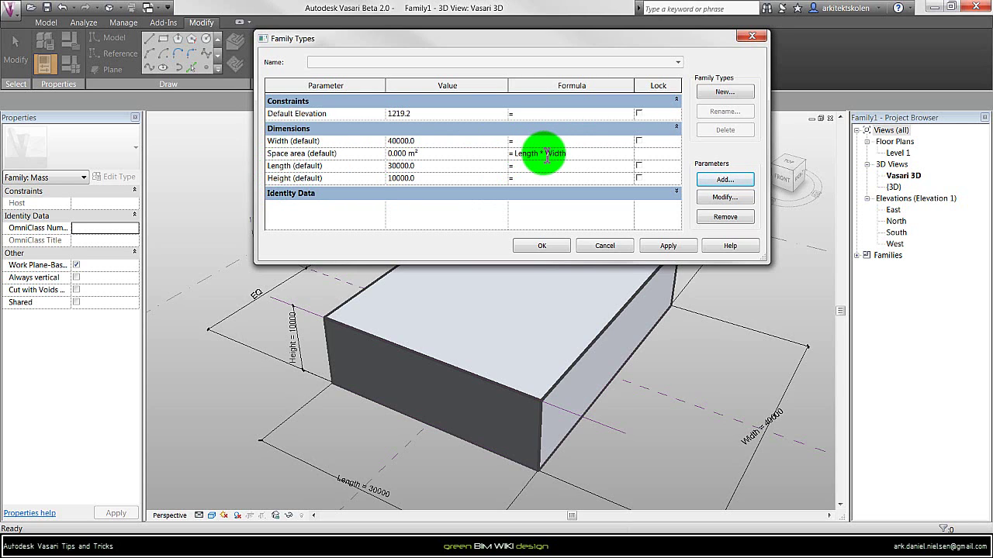
pyautogui.moveTo(543, 153); pyautogui.dragTo(572, 154)
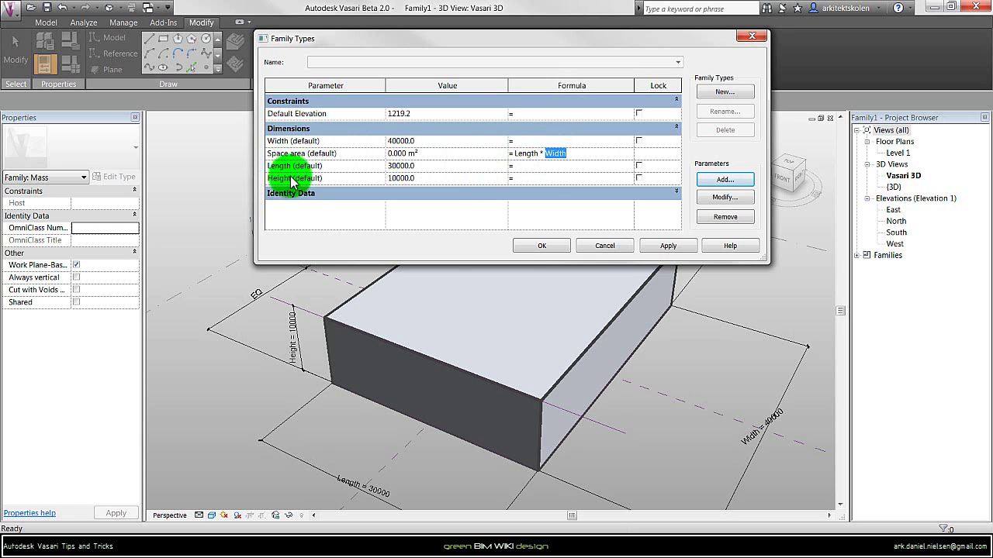
pyautogui.click(449, 158)
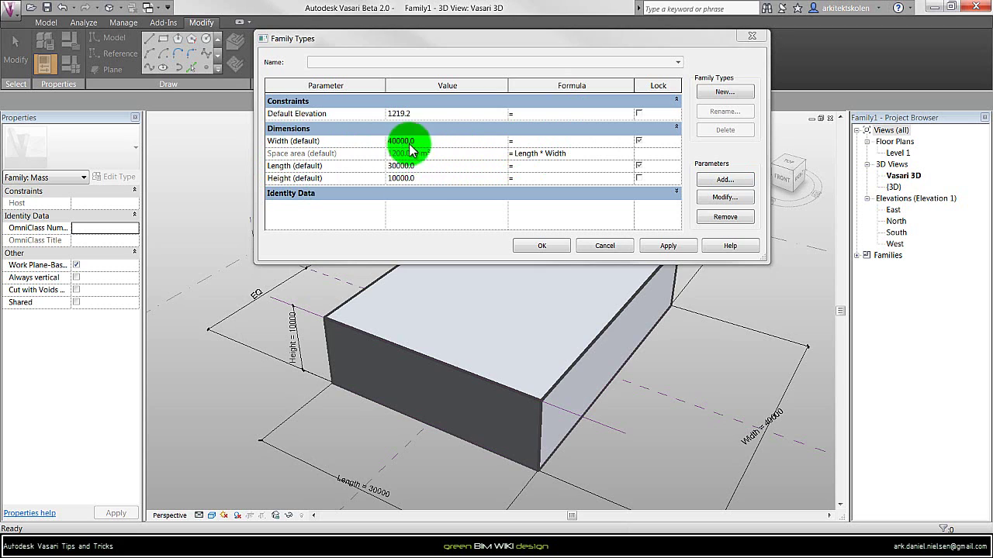
pyautogui.click(557, 248)
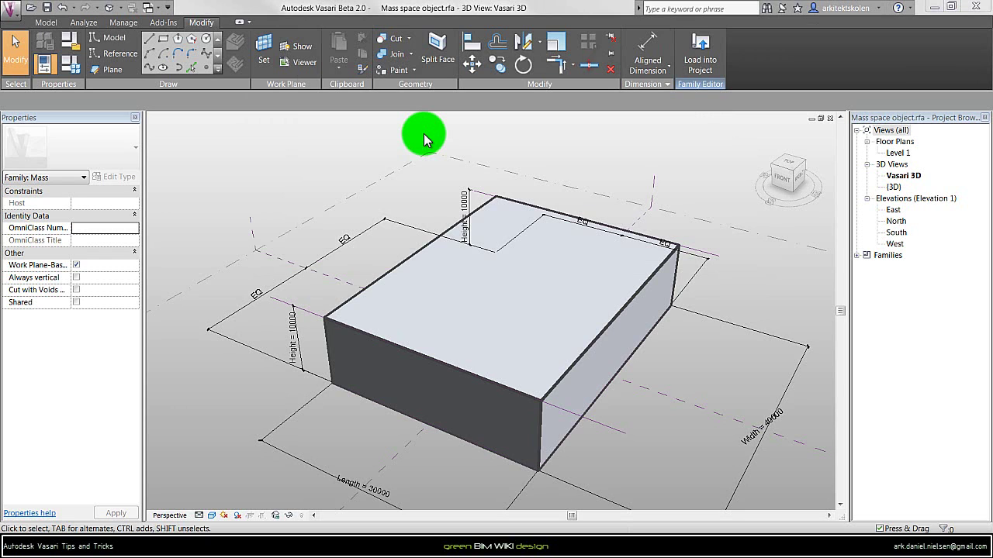
# Link the box form's material to a new instance parameter 'Space color' under Materials and Finishes.
pyautogui.click(481, 317)
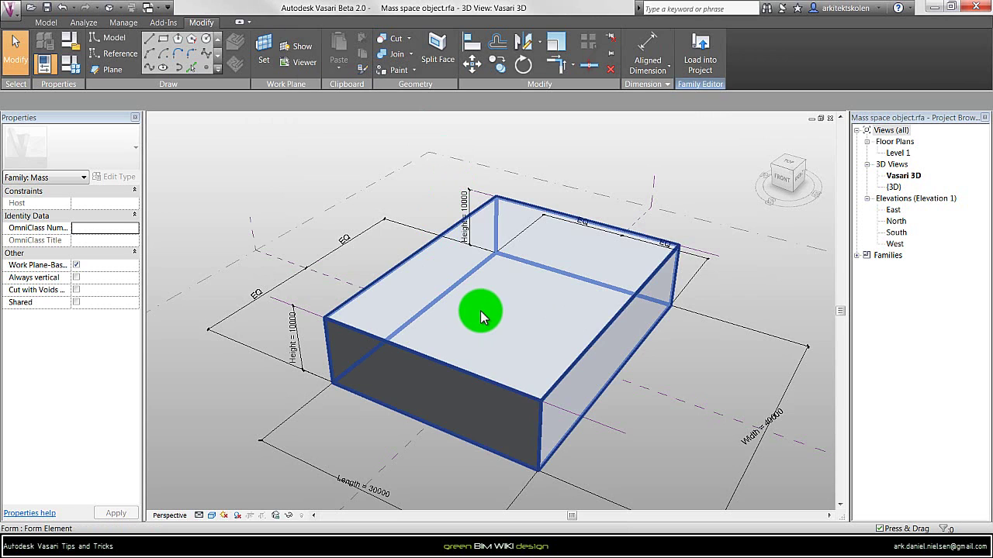
pyautogui.click(480, 317)
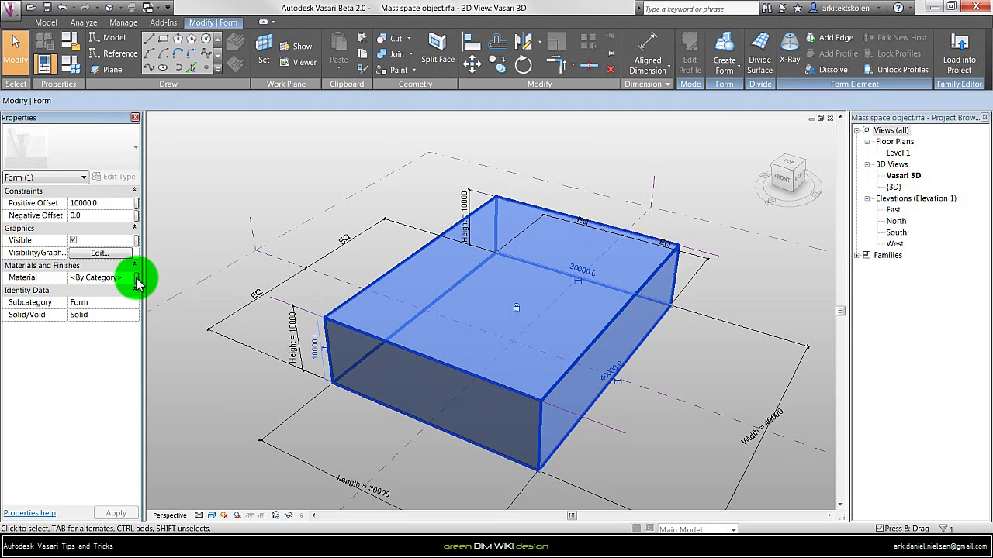
pyautogui.click(136, 278)
pyautogui.click(442, 348)
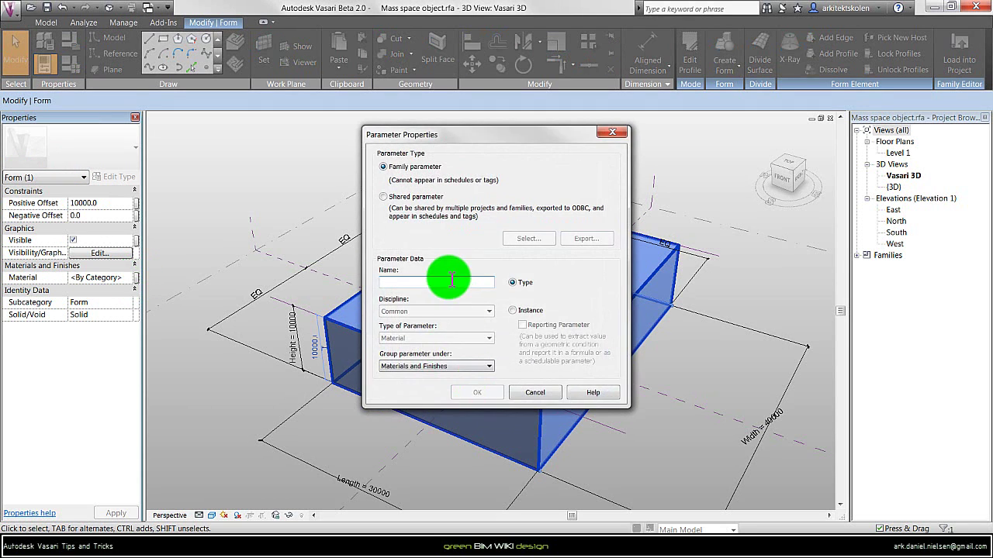
pyautogui.write('Space color')
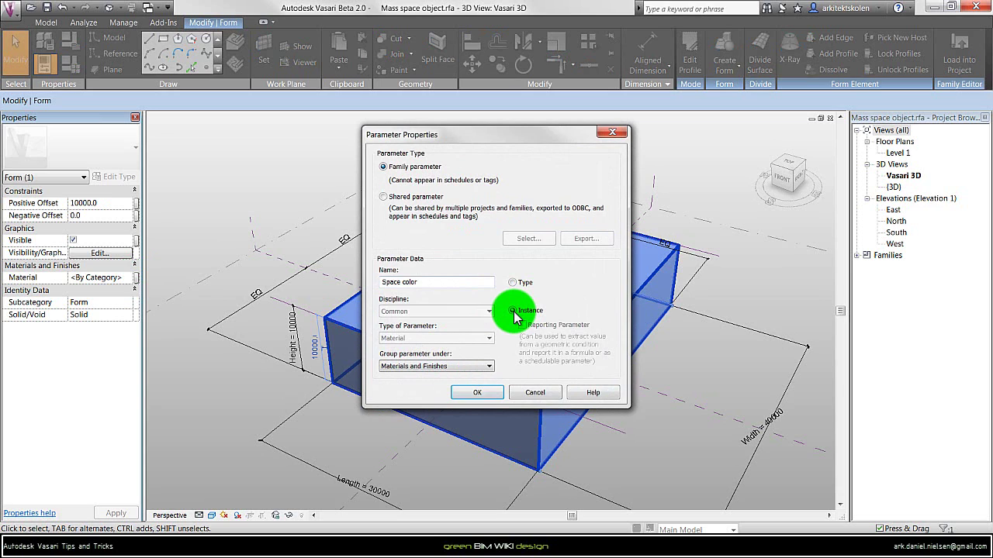
pyautogui.click(514, 312)
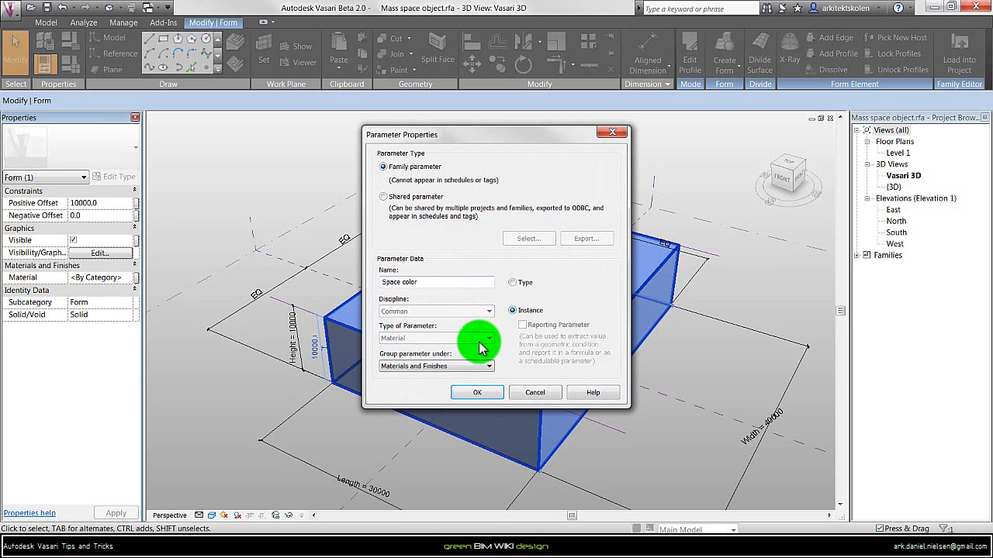
pyautogui.click(432, 367)
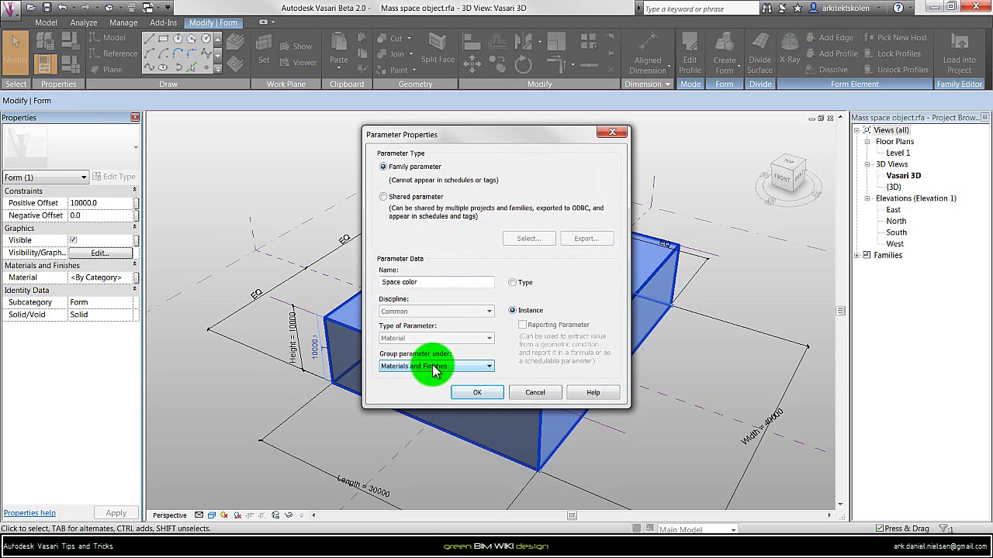
pyautogui.click(477, 393)
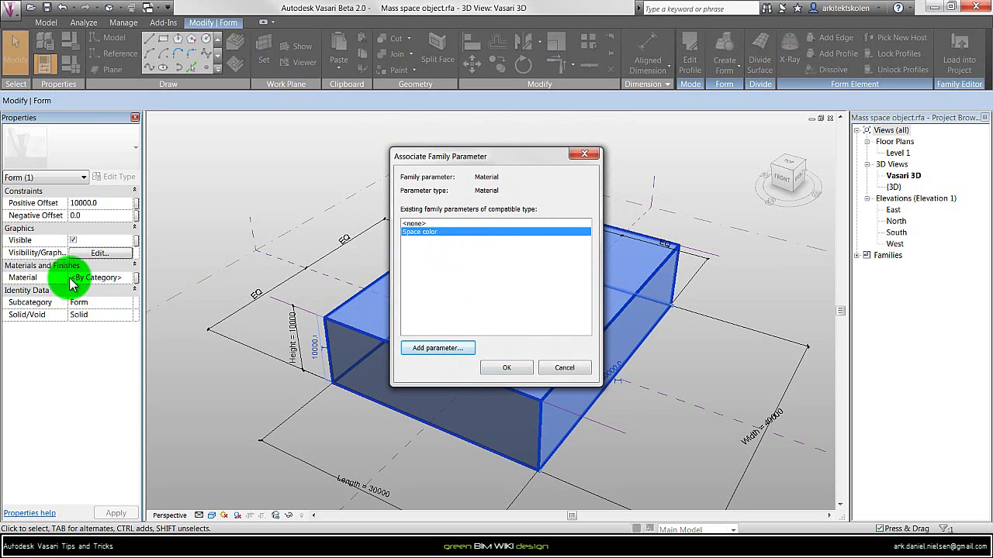
pyautogui.click(506, 368)
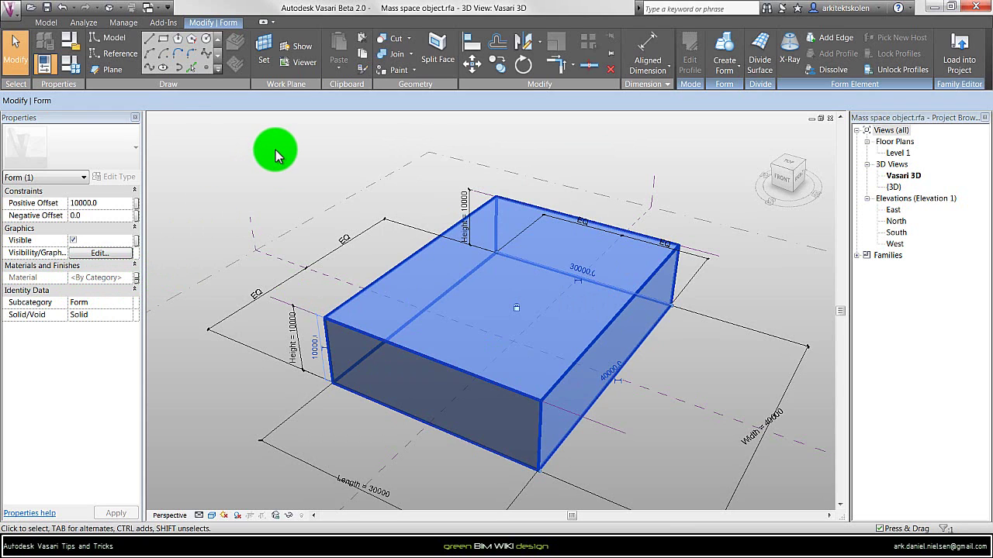
# Save the family as 'Mass space object.rfa' and load it into the project.
pyautogui.click(214, 139)
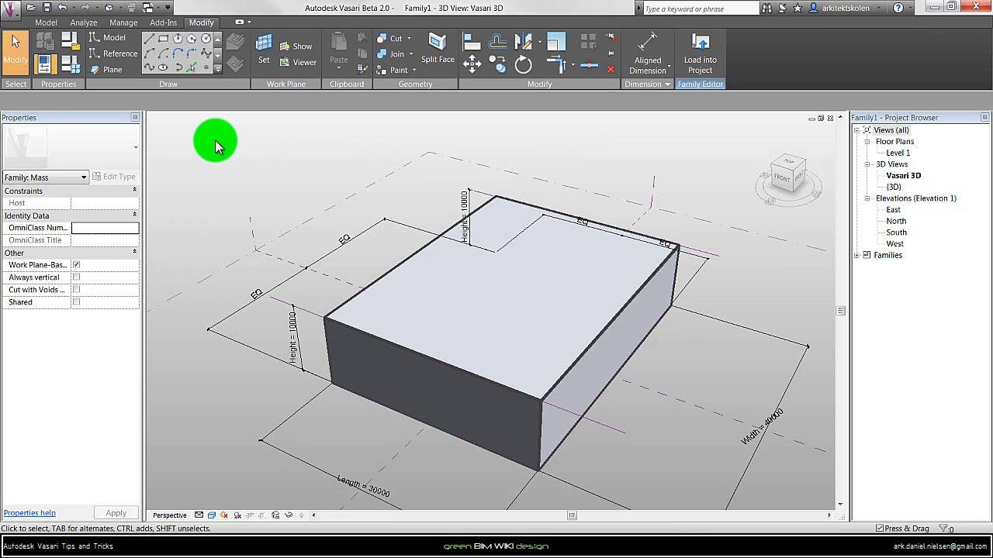
pyautogui.click(10, 9)
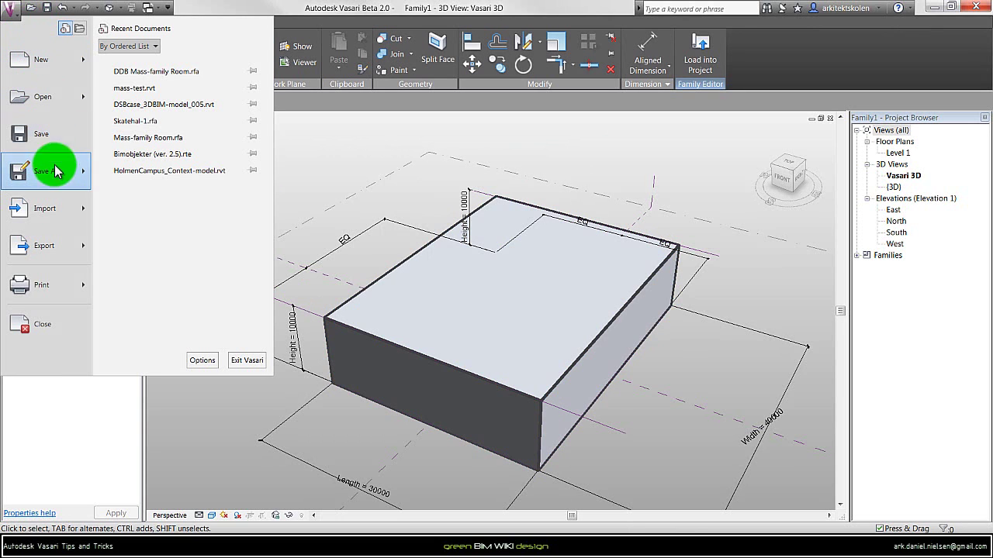
pyautogui.moveTo(24, 178)
pyautogui.click(199, 122)
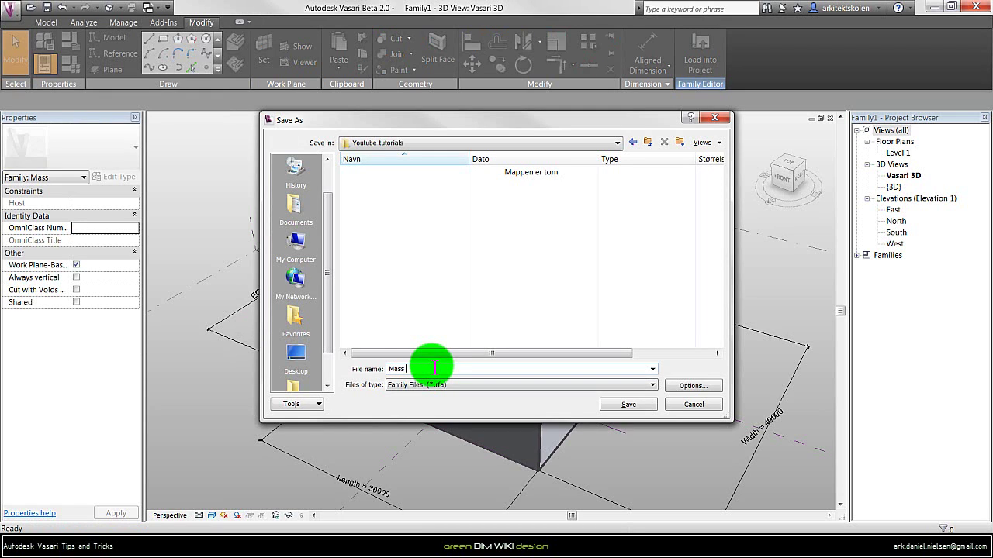
pyautogui.write('Mass space object')
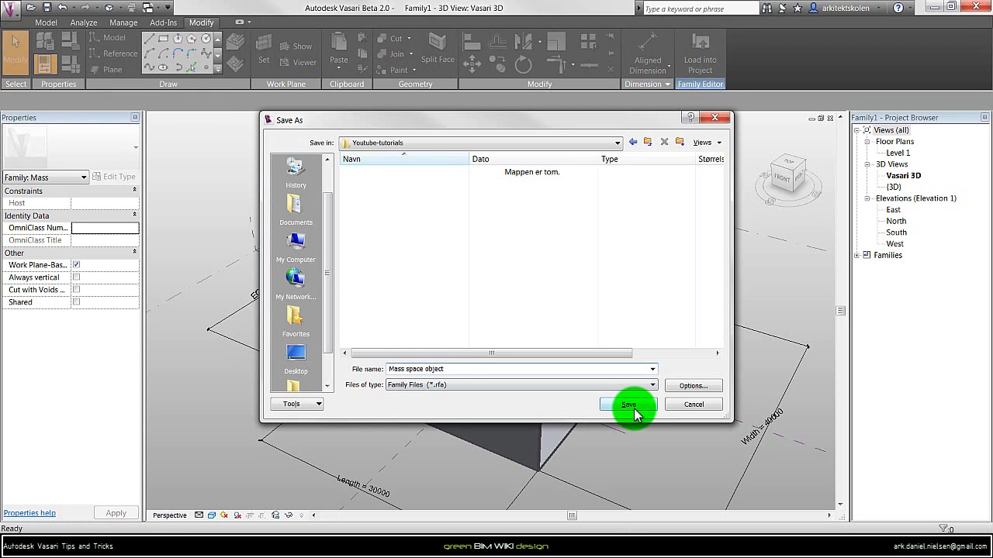
pyautogui.click(628, 404)
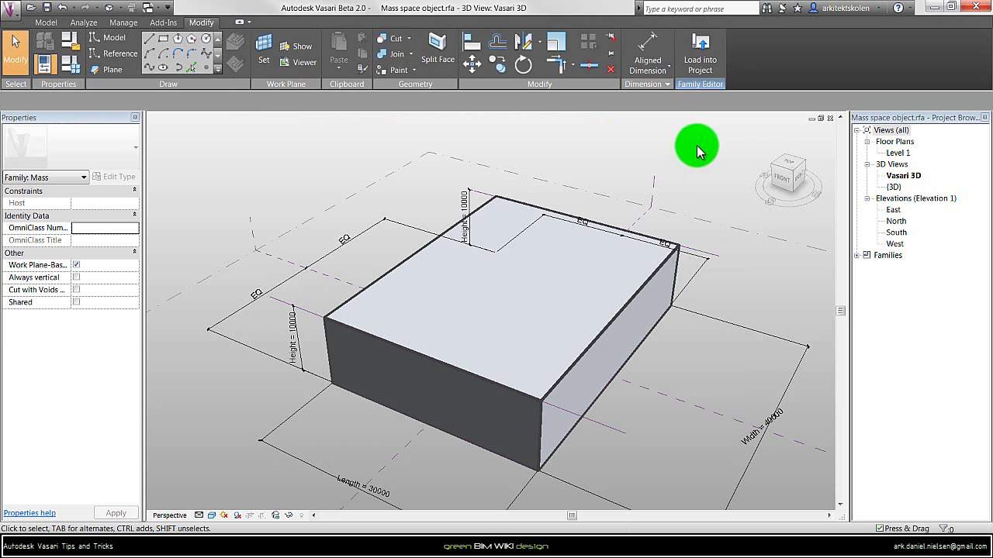
pyautogui.click(698, 56)
# Place the Mass space object on the ground plane and stretch it to about 130' long, 47' tall.
pyautogui.click(558, 268)
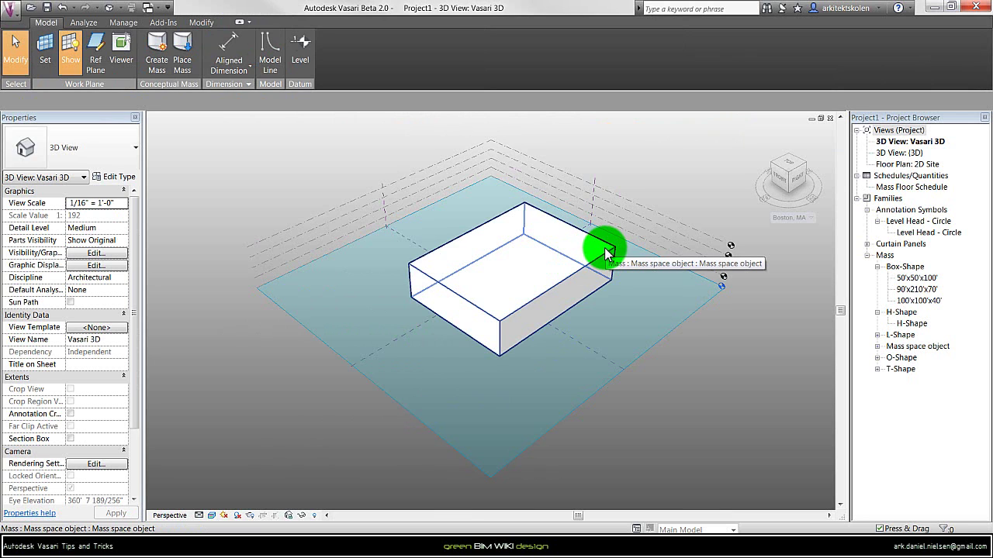
pyautogui.click(582, 240)
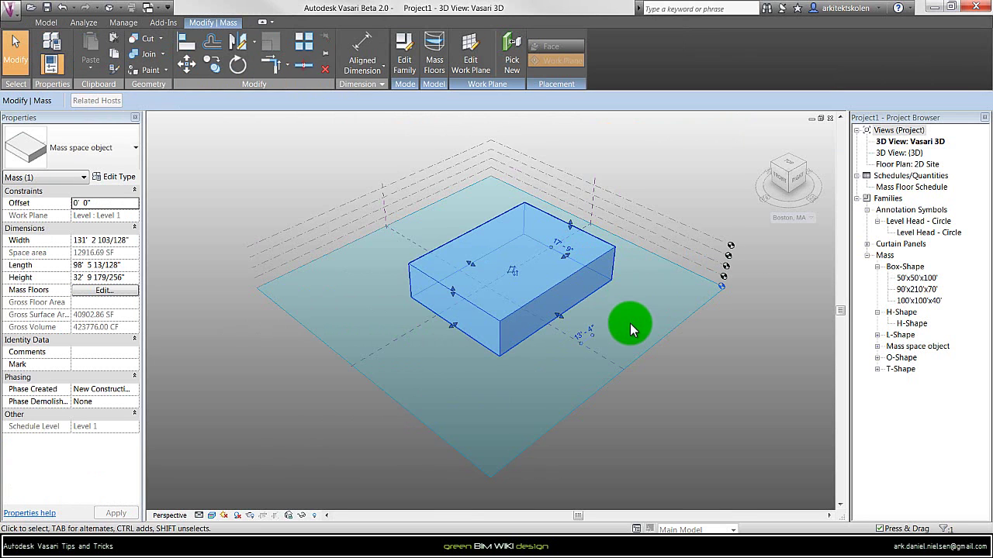
pyautogui.scroll(3, 564, 318)
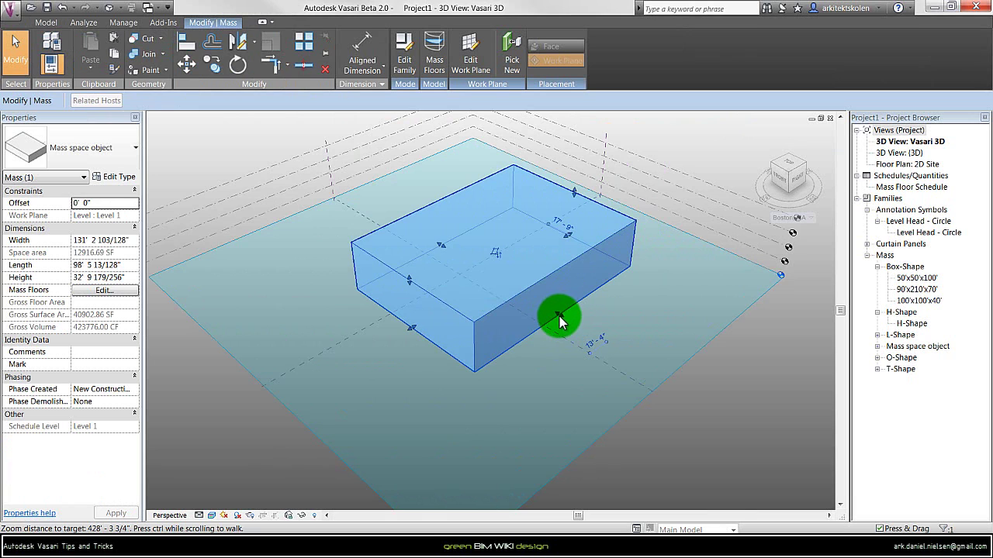
pyautogui.moveTo(560, 322); pyautogui.dragTo(606, 356)
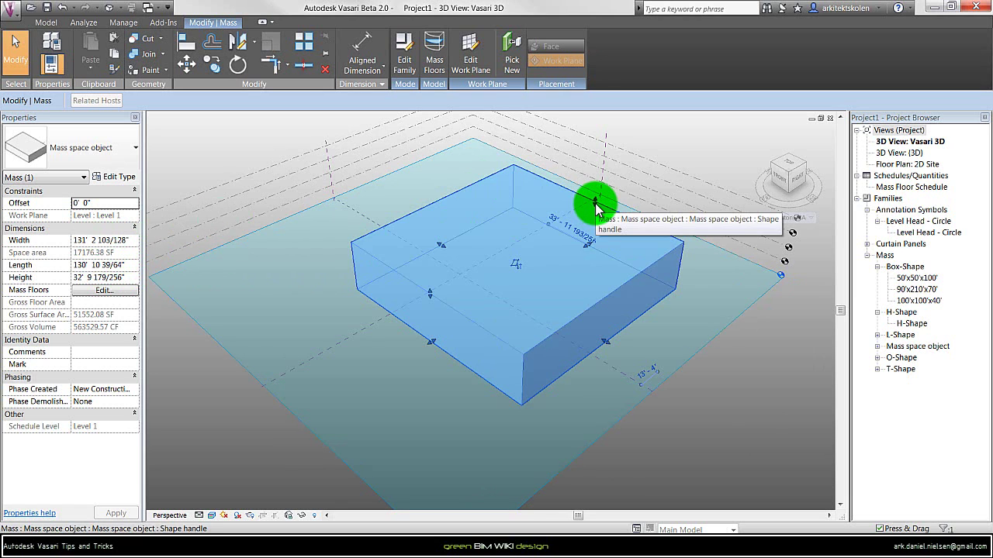
pyautogui.moveTo(596, 208); pyautogui.dragTo(596, 180)
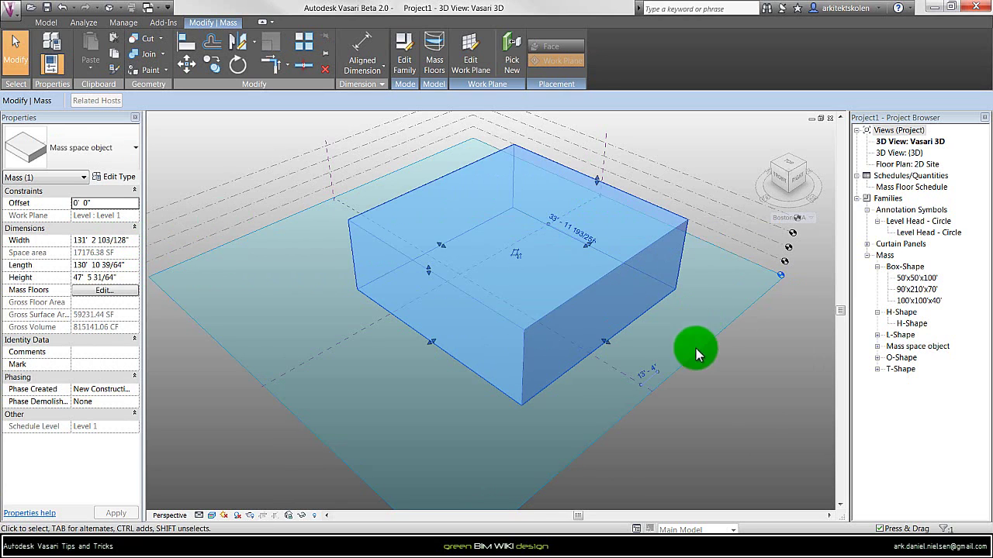
pyautogui.moveTo(700, 357)
pyautogui.keyDown('shift'); pyautogui.mouseDown(button='middle')
pyautogui.moveTo(656, 457)
pyautogui.moveTo(627, 277)
pyautogui.moveTo(616, 277)
pyautogui.moveTo(698, 350)
pyautogui.mouseUp(button='middle'); pyautogui.keyUp('shift')
pyautogui.press('Escape')
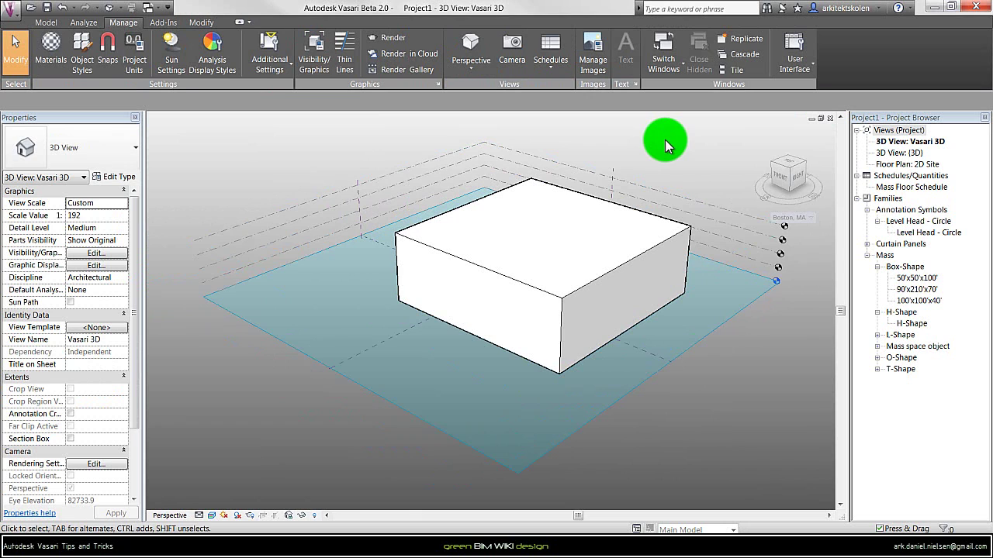
# For the mass's Space color, create a new material 'Space color red' with pure red (RGB 255 0 0) shading.
pyautogui.click(521, 279)
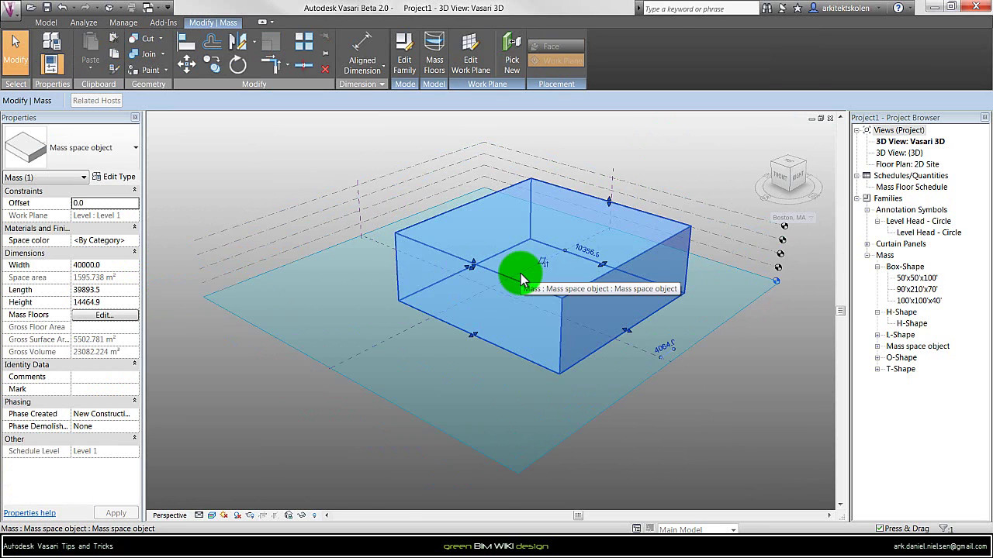
pyautogui.click(98, 242)
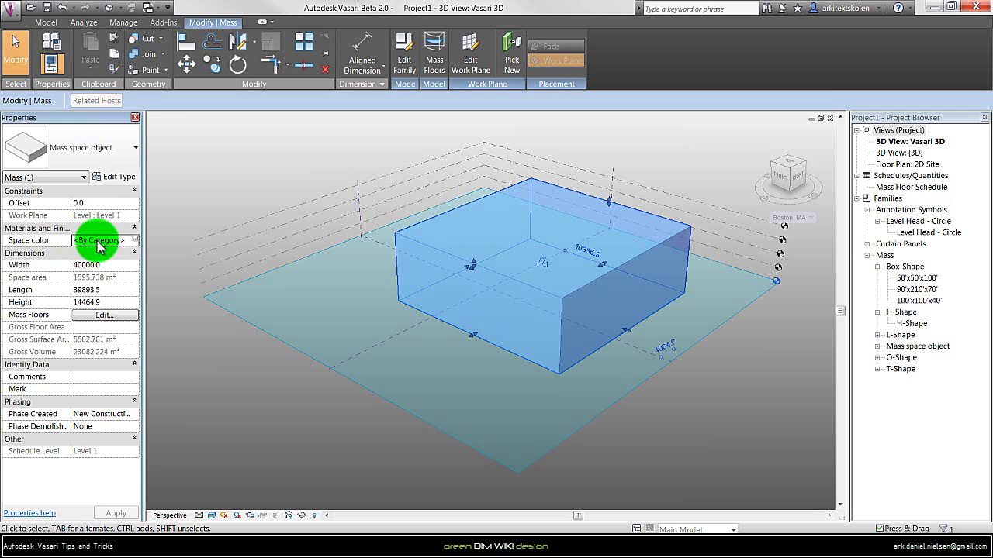
pyautogui.click(135, 241)
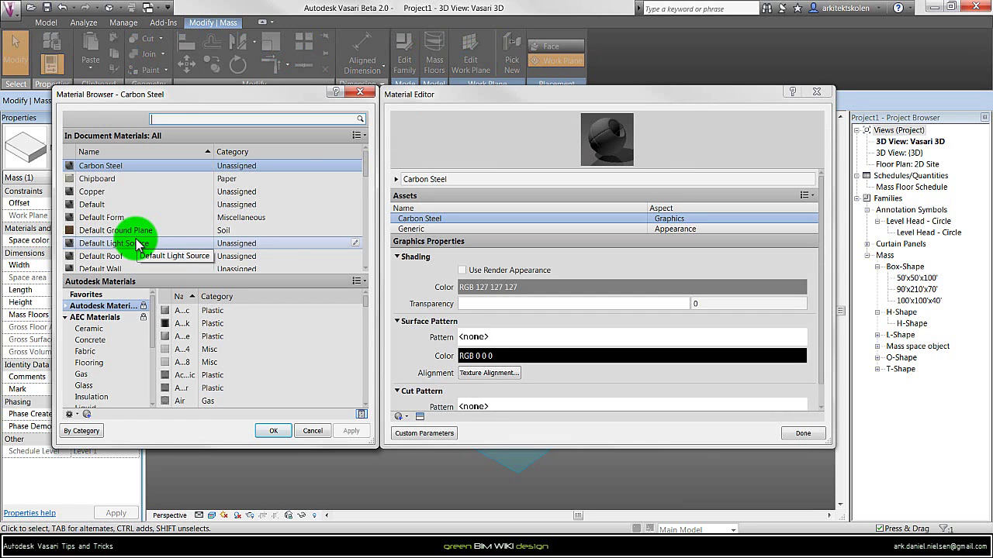
pyautogui.scroll(-1, 303, 178)
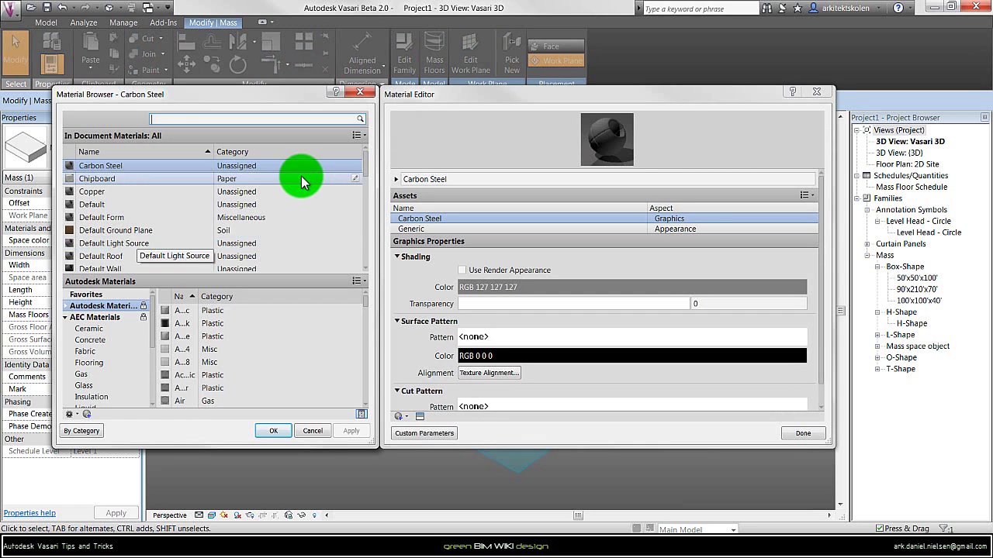
pyautogui.click(404, 417)
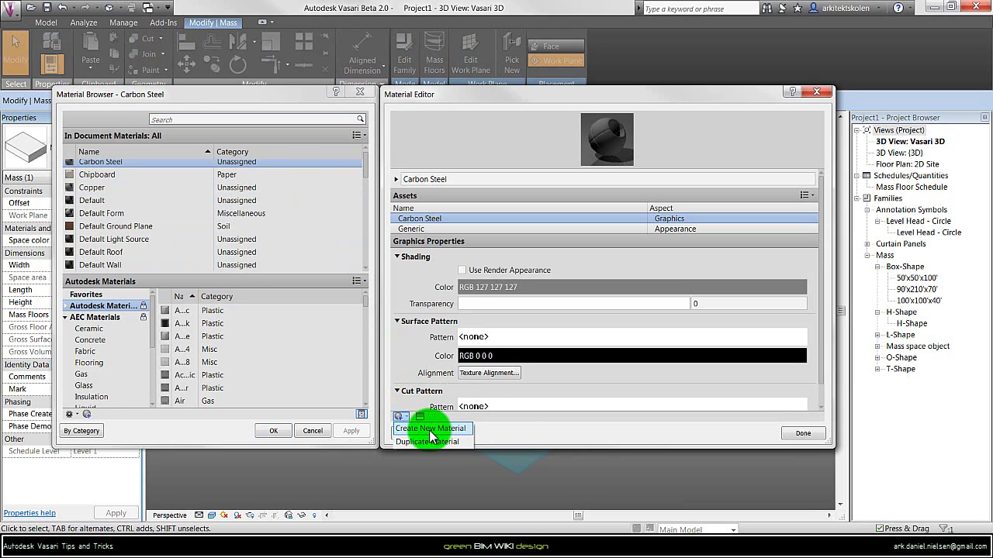
pyautogui.click(429, 436)
pyautogui.click(488, 179)
pyautogui.write('Spac')
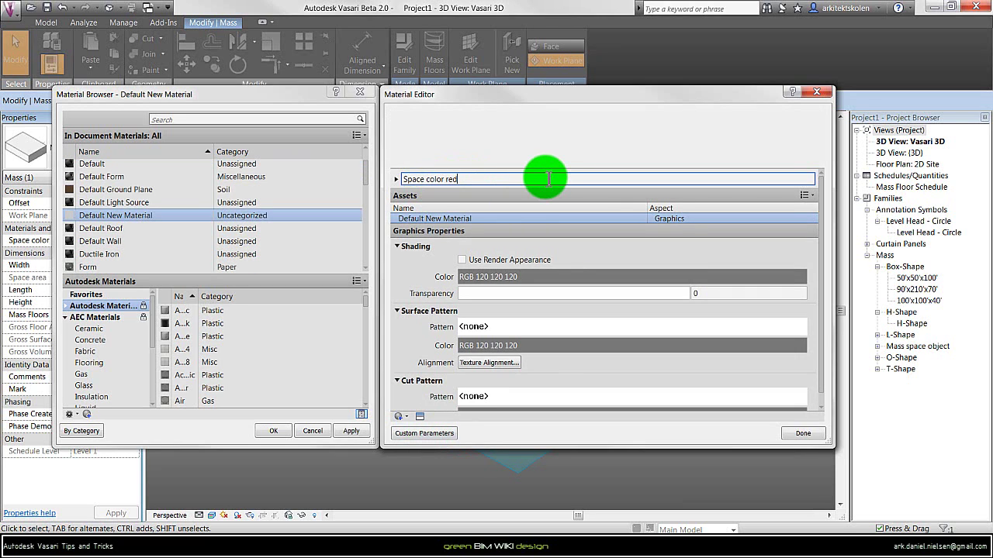
pyautogui.write('e color red')
pyautogui.press('Return')
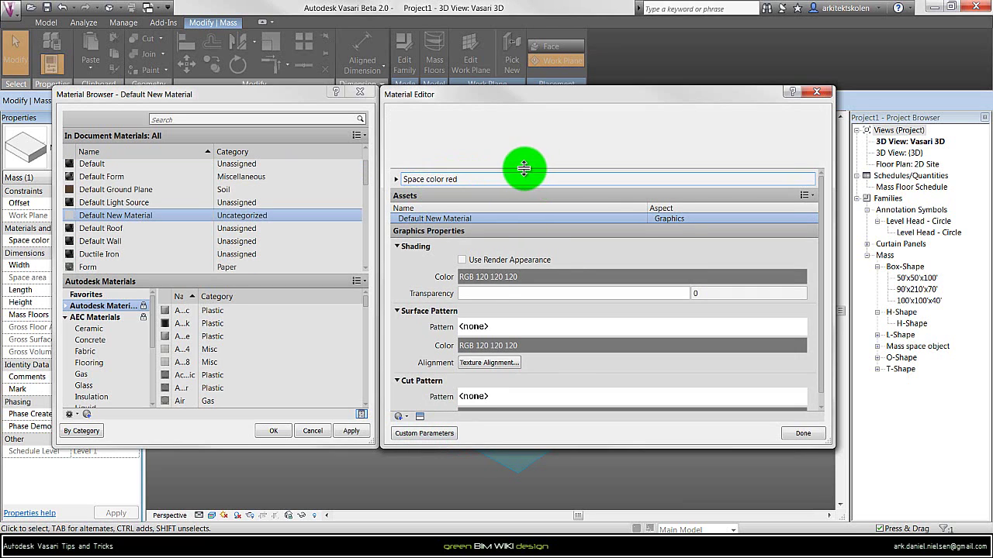
pyautogui.click(481, 279)
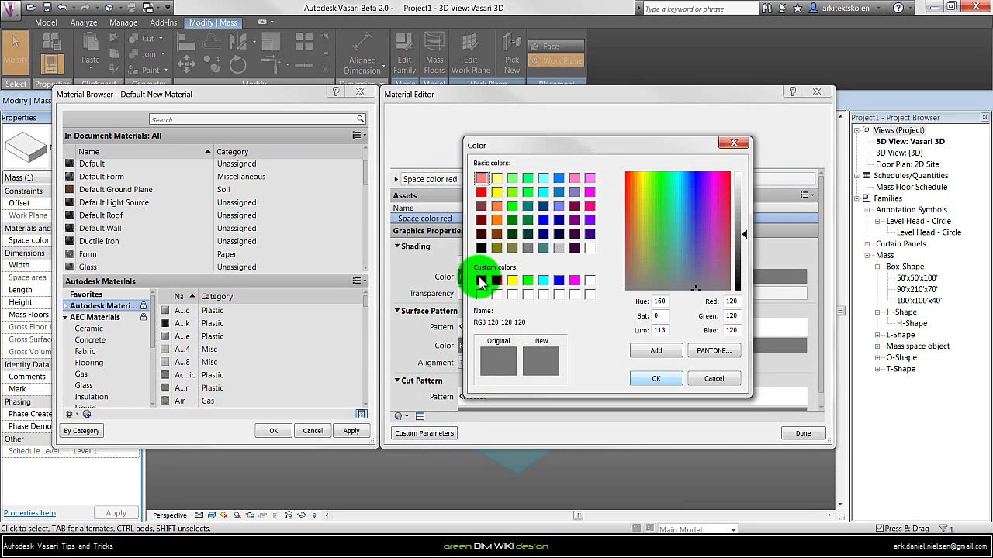
pyautogui.doubleClick(481, 192)
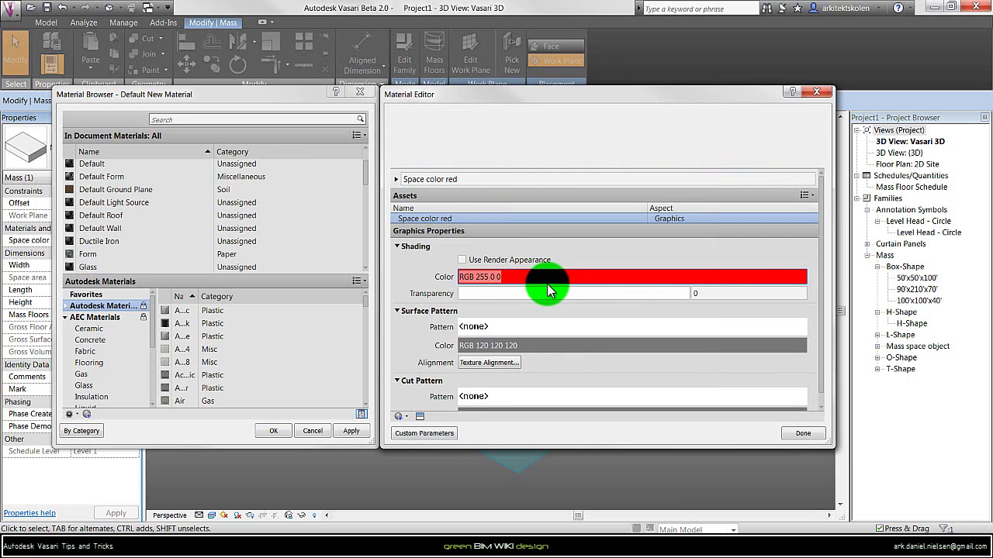
pyautogui.press('Return')
# Assign Space color red to the mass and switch the view to Shaded.
pyautogui.scroll(-6, 144, 232)
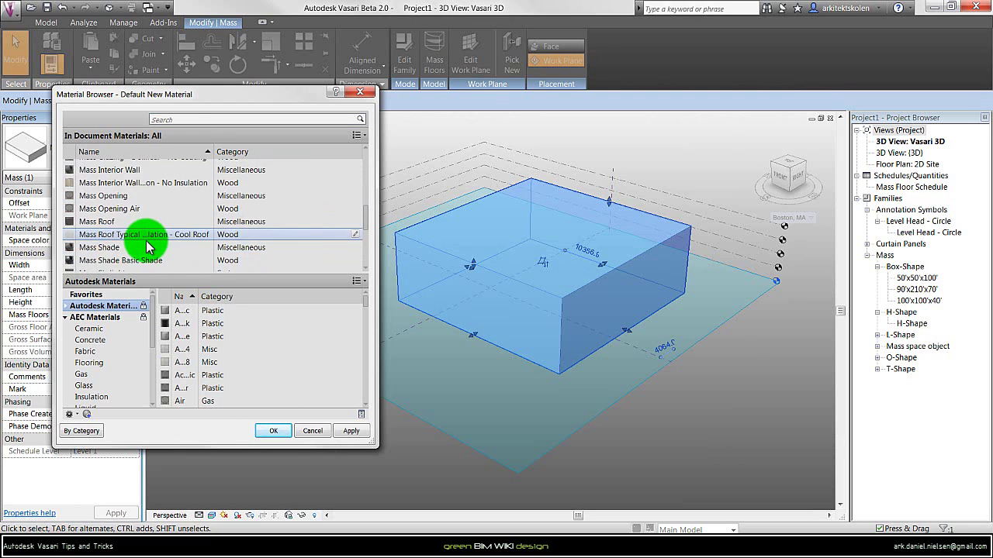
pyautogui.click(195, 118)
pyautogui.write('red')
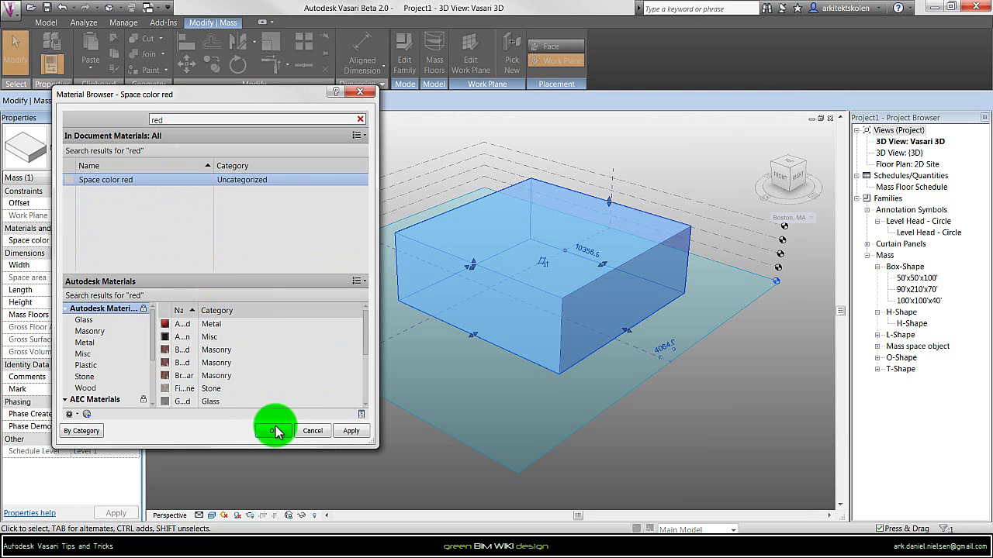
pyautogui.click(274, 433)
pyautogui.click(251, 456)
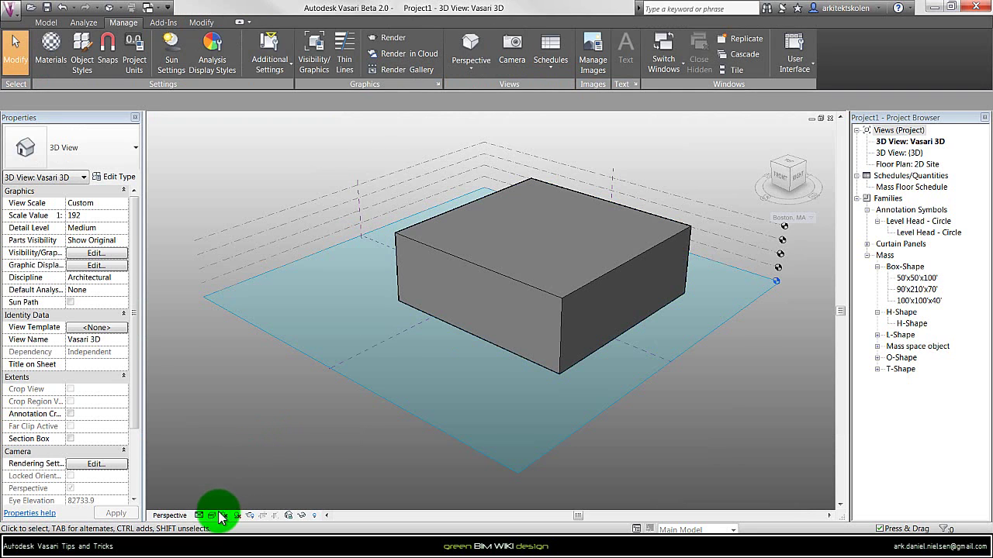
pyautogui.click(212, 515)
pyautogui.click(247, 464)
pyautogui.click(275, 435)
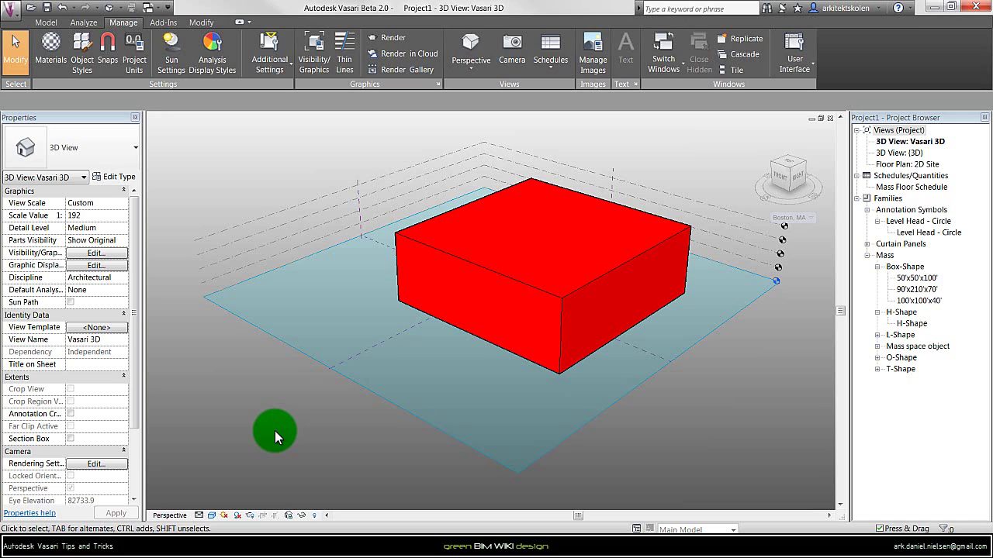